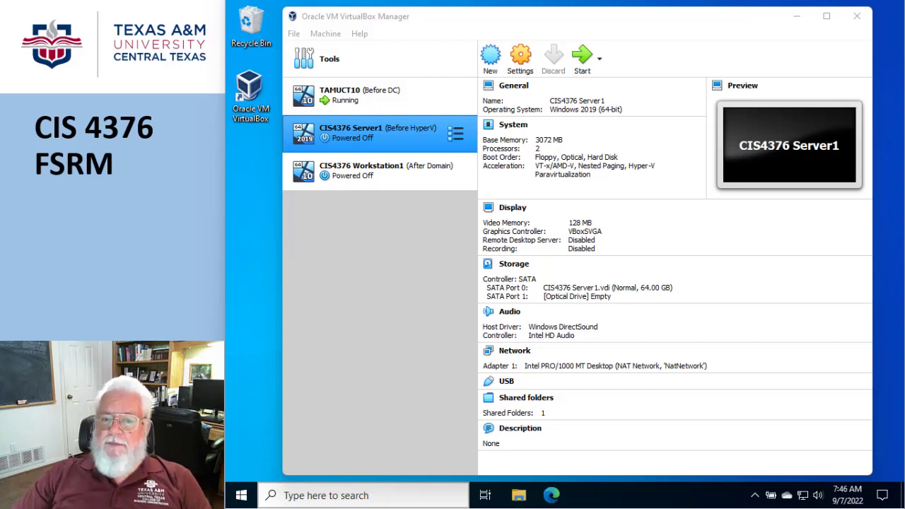
Step: Start creating a new VDI virtual hard disk for the SATA controller in the CIS4376 Server1 storage settings
{"action": "left_click", "coordinate": [392, 133]}
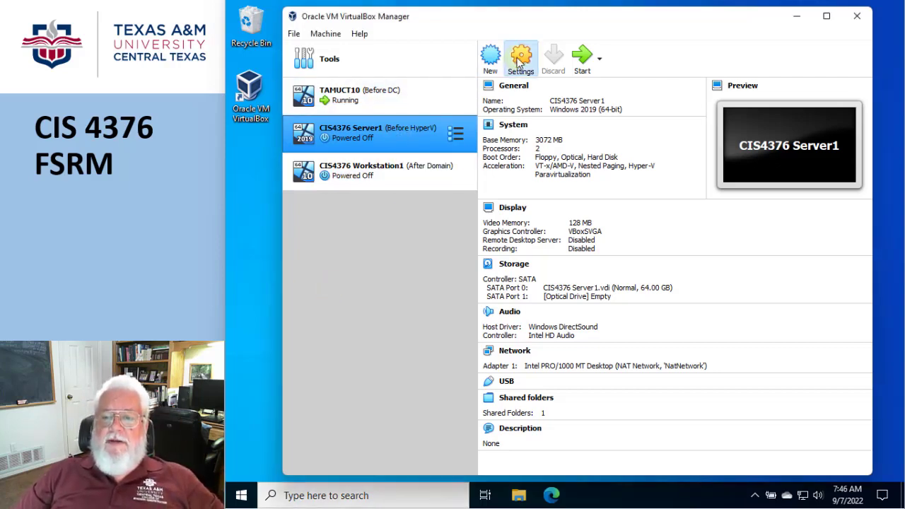
{"action": "left_click", "coordinate": [521, 60]}
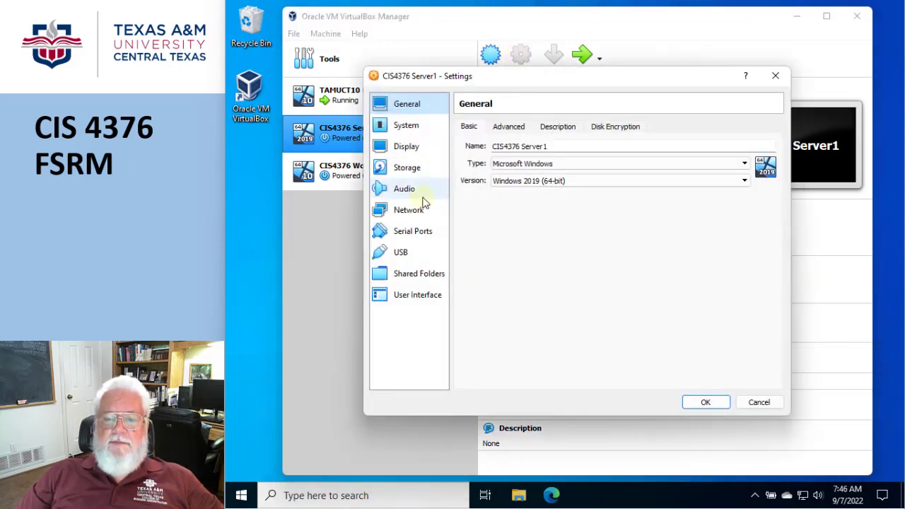
{"action": "left_click", "coordinate": [399, 169]}
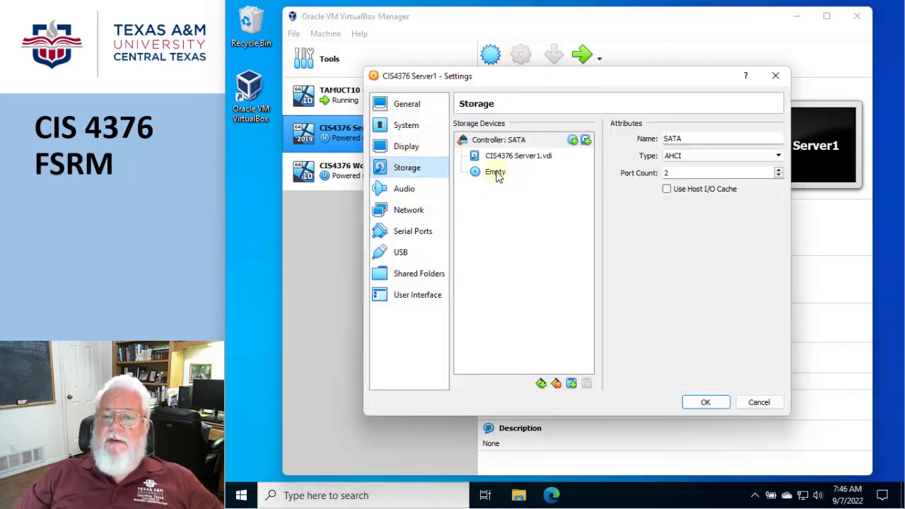
{"action": "mouse_move", "coordinate": [498, 163]}
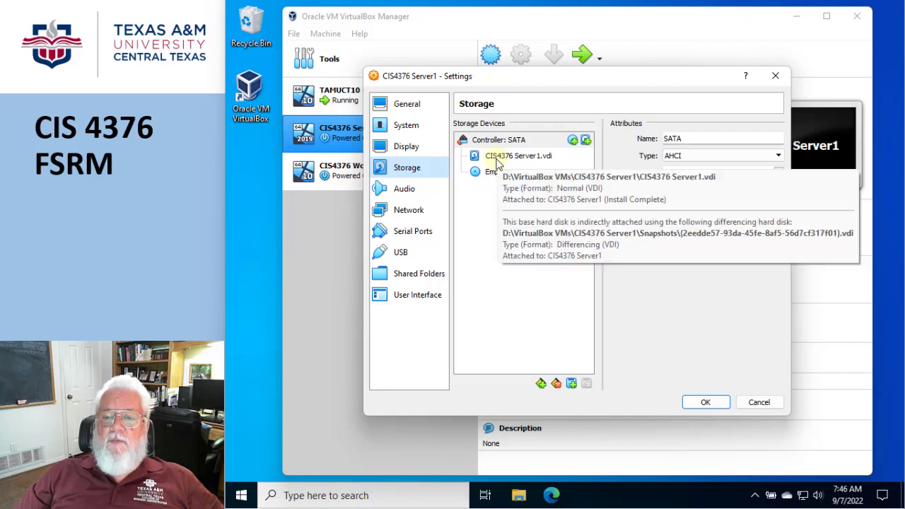
{"action": "left_click", "coordinate": [585, 141]}
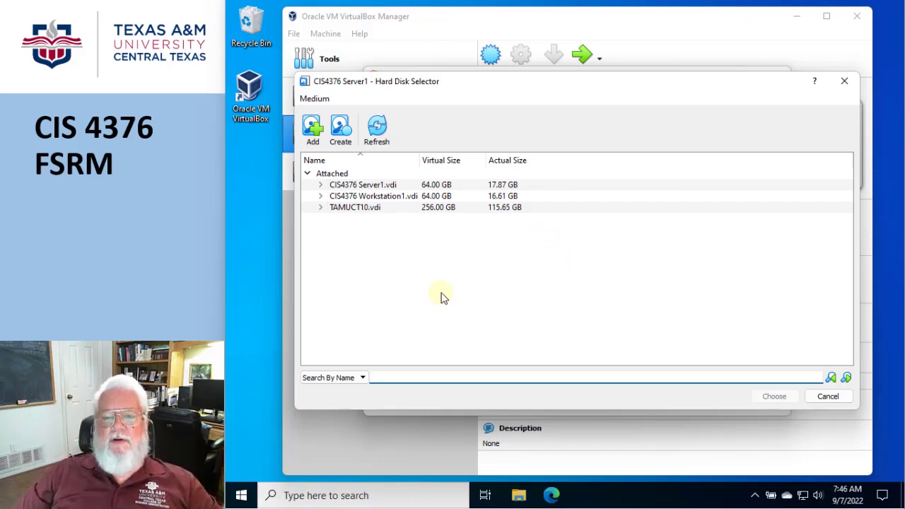
{"action": "left_click", "coordinate": [340, 131]}
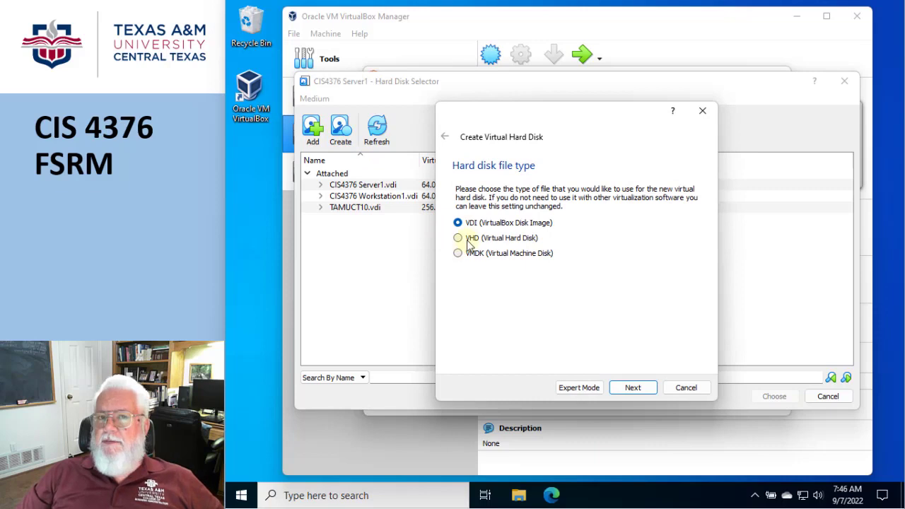
{"action": "left_click", "coordinate": [627, 389]}
{"action": "left_click", "coordinate": [626, 391]}
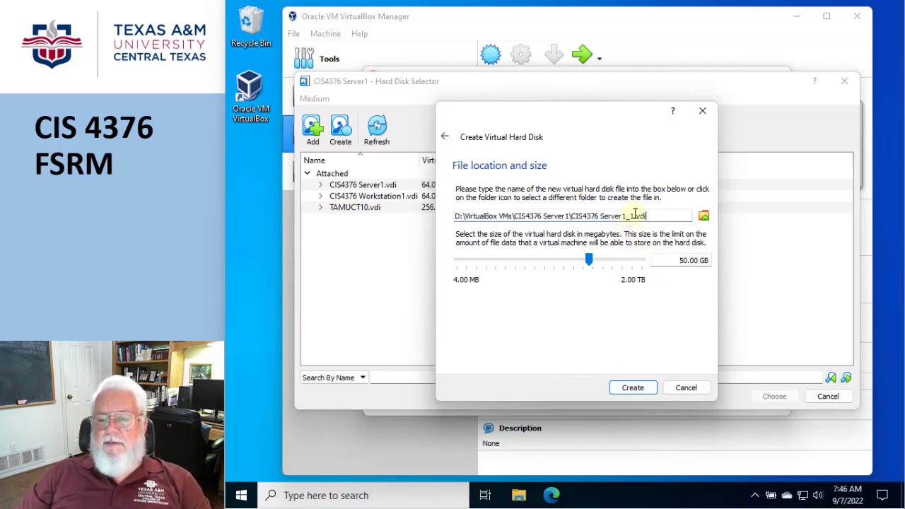
Step: Name the disk file CIS4376 Server Extra.vdi, set its size to 32 GB and create it
{"action": "left_click_drag", "start_coordinate": [631, 215], "coordinate": [624, 213]}
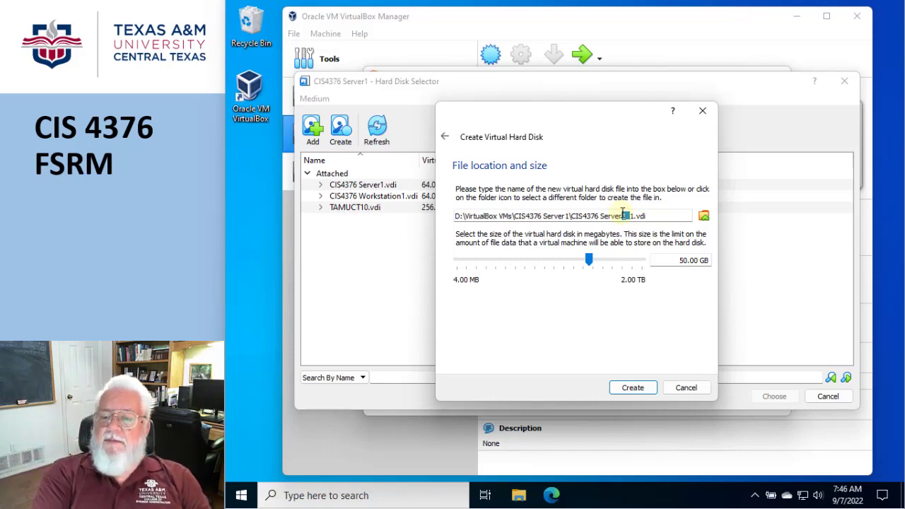
{"action": "type", "text": "Extra"}
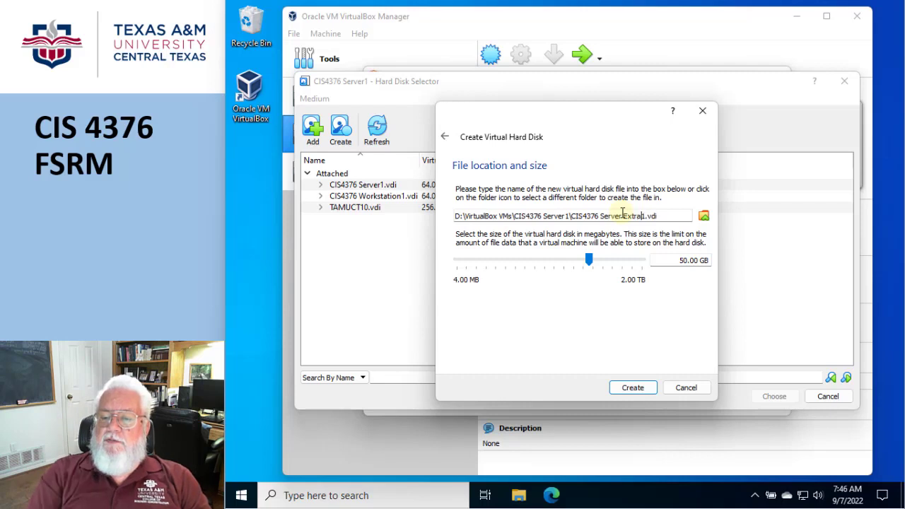
{"action": "key", "text": "Delete"}
{"action": "left_click", "coordinate": [623, 216]}
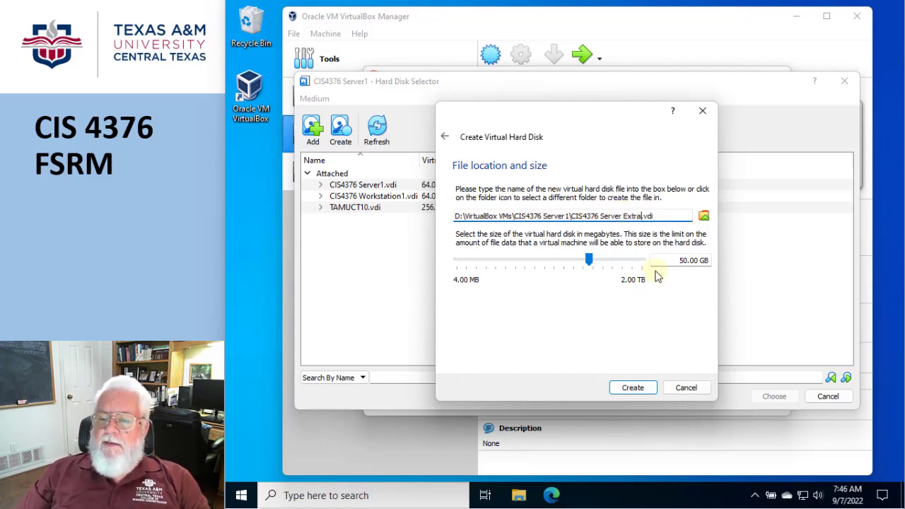
{"action": "left_click_drag", "start_coordinate": [689, 264], "coordinate": [677, 263]}
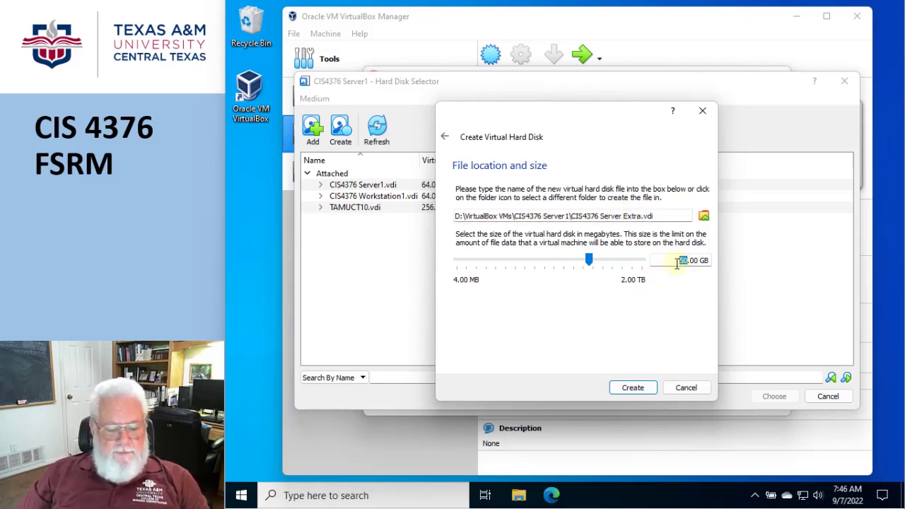
{"action": "type", "text": "32"}
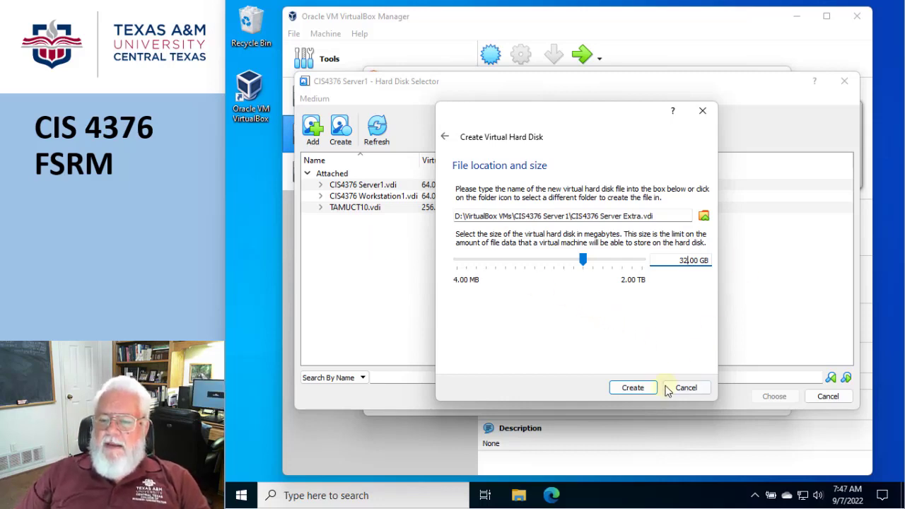
{"action": "left_click", "coordinate": [634, 390]}
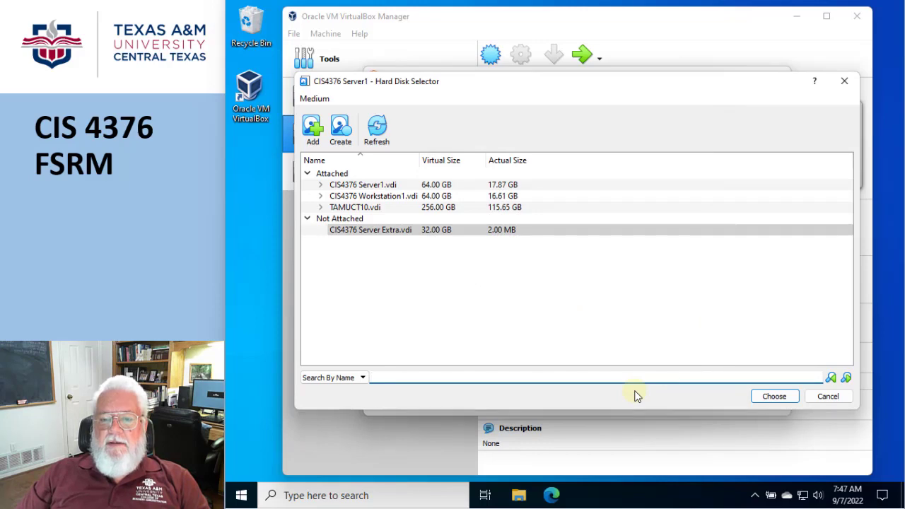
Step: Attach CIS4376 Server Extra.vdi to the server's SATA controller and save the machine settings
{"action": "left_click", "coordinate": [773, 399]}
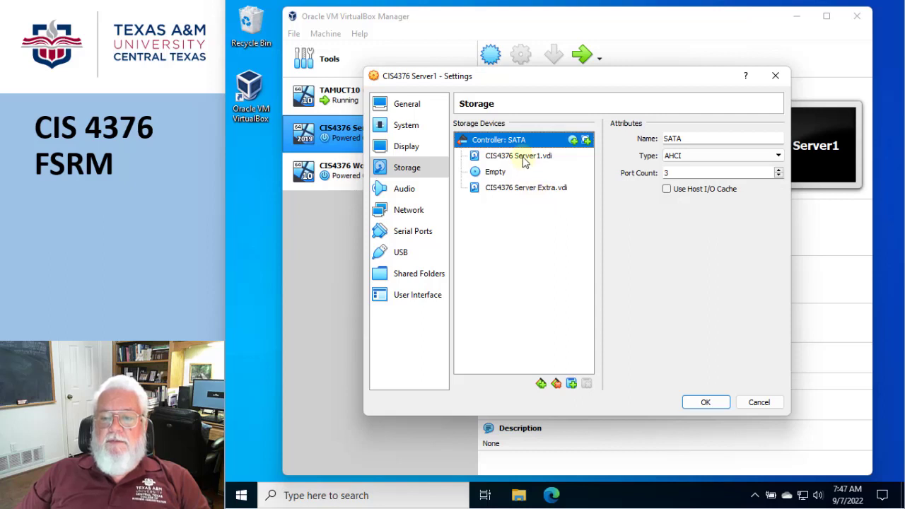
{"action": "mouse_move", "coordinate": [518, 195]}
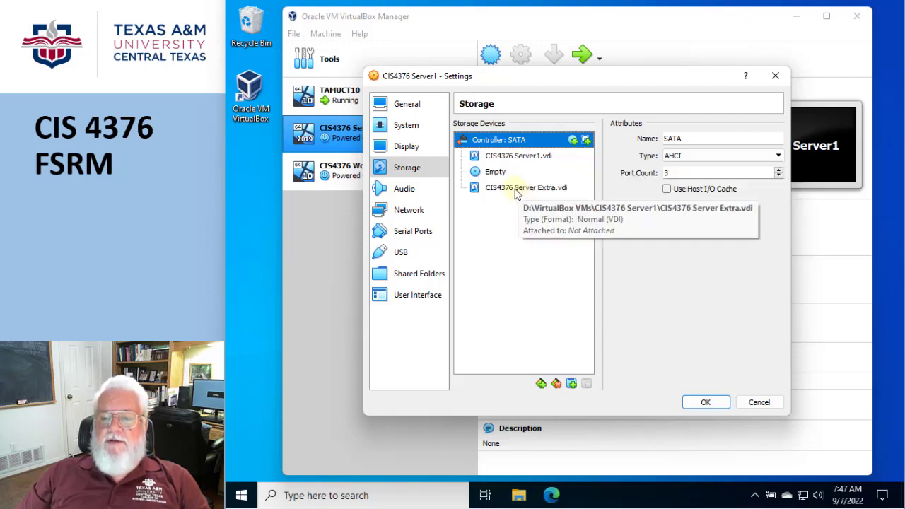
{"action": "left_click", "coordinate": [705, 403]}
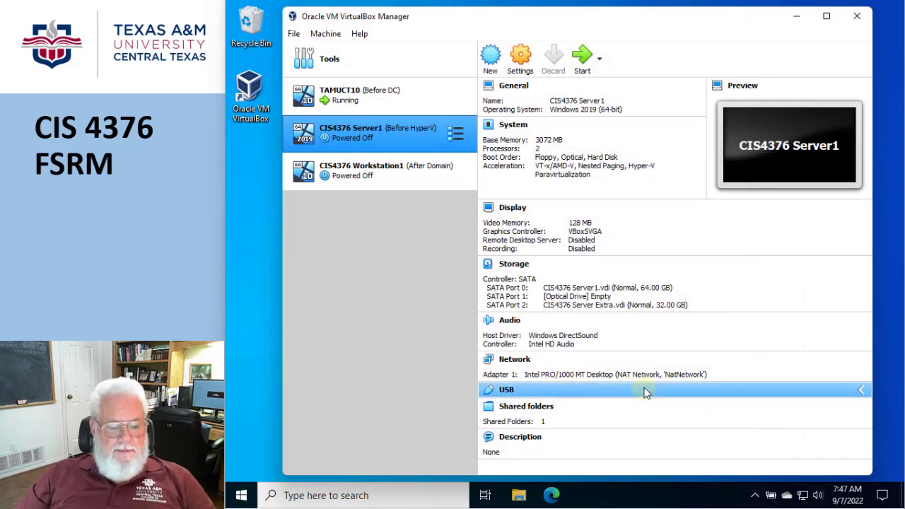
Step: Start the CIS4376 Server1 virtual machine and sign in to Windows with the account password
{"action": "left_click", "coordinate": [583, 57]}
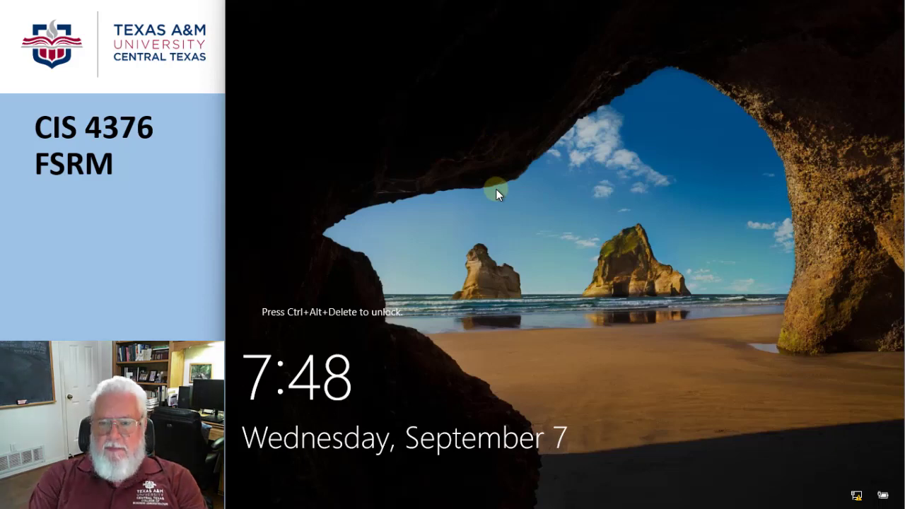
{"action": "key", "text": "ctrl+alt+Delete"}
{"action": "type", "text": "*******"}
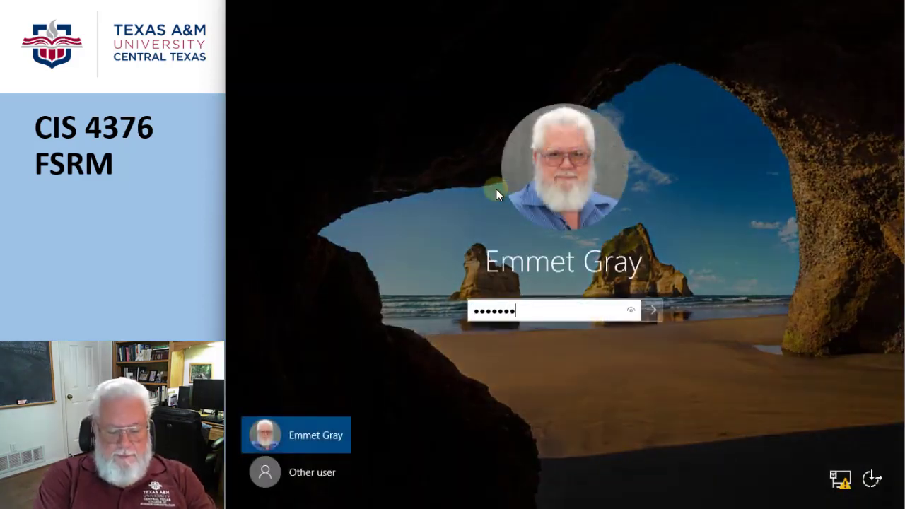
{"action": "type", "text": "*****"}
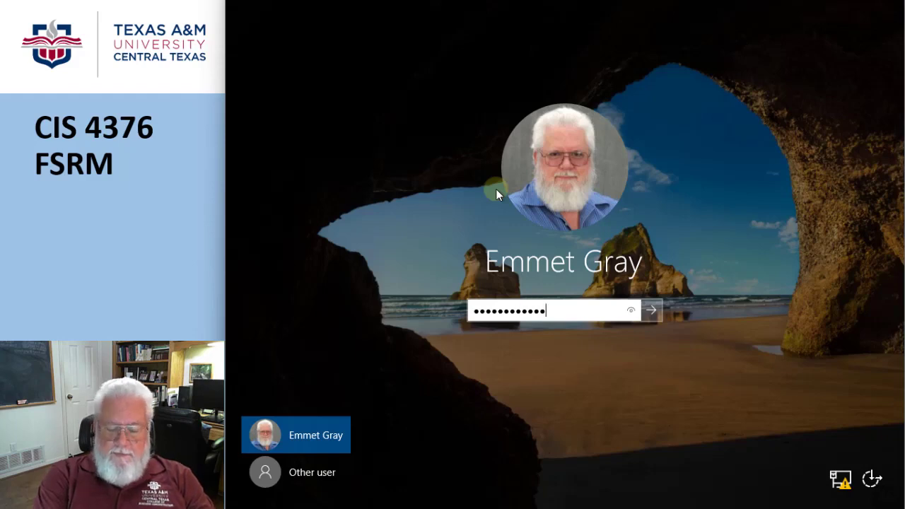
{"action": "type", "text": "*"}
{"action": "key", "text": "Return"}
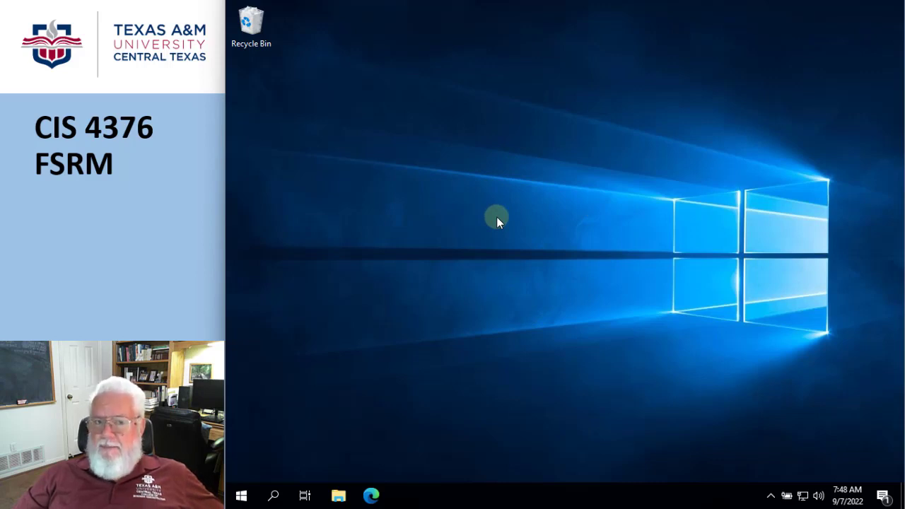
Step: Open Disk Management and initialize Disk 1 with the GPT (GUID Partition Table) partition style
{"action": "right_click", "coordinate": [242, 498]}
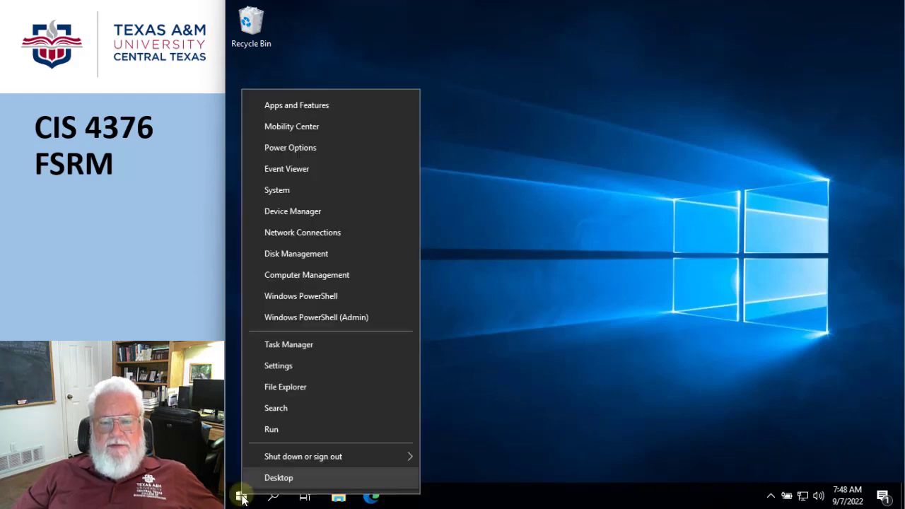
{"action": "left_click", "coordinate": [308, 256]}
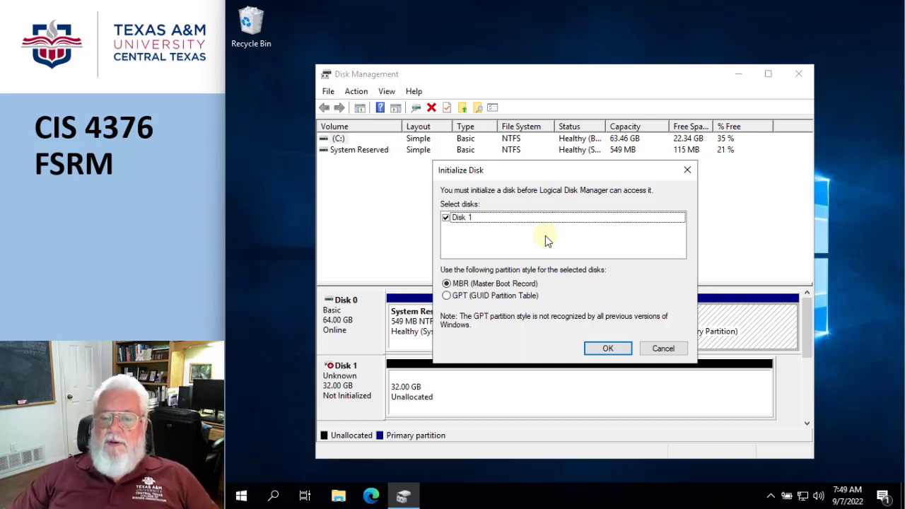
{"action": "left_click", "coordinate": [461, 297]}
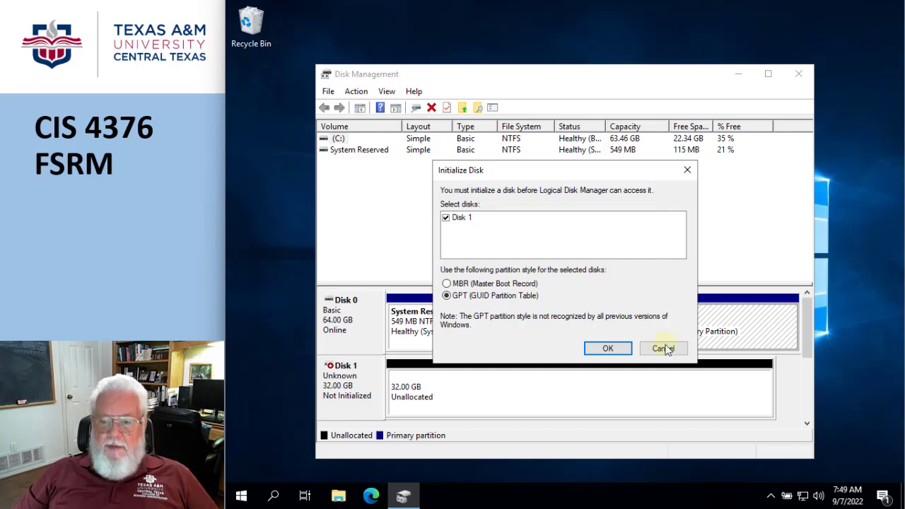
{"action": "left_click", "coordinate": [607, 349]}
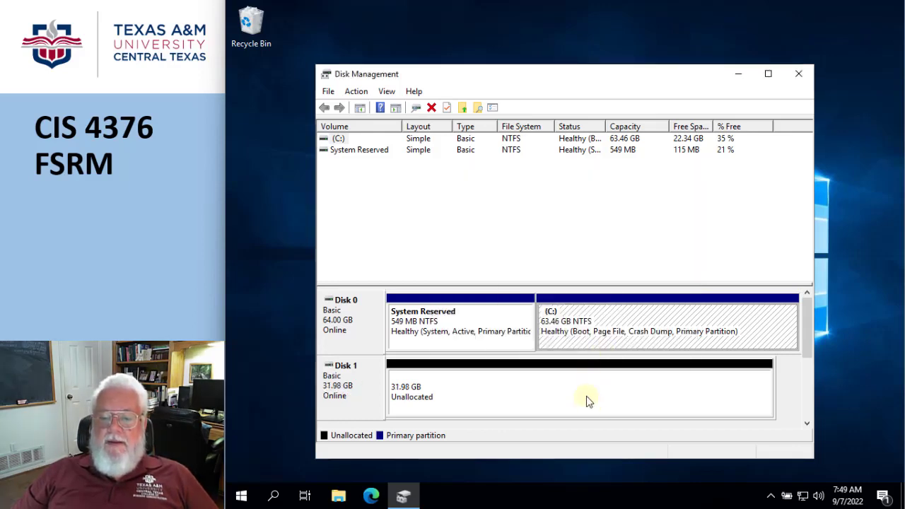
Step: Check the volume information in Disk 1's properties, including its partition style, and close the properties without changes
{"action": "right_click", "coordinate": [346, 388]}
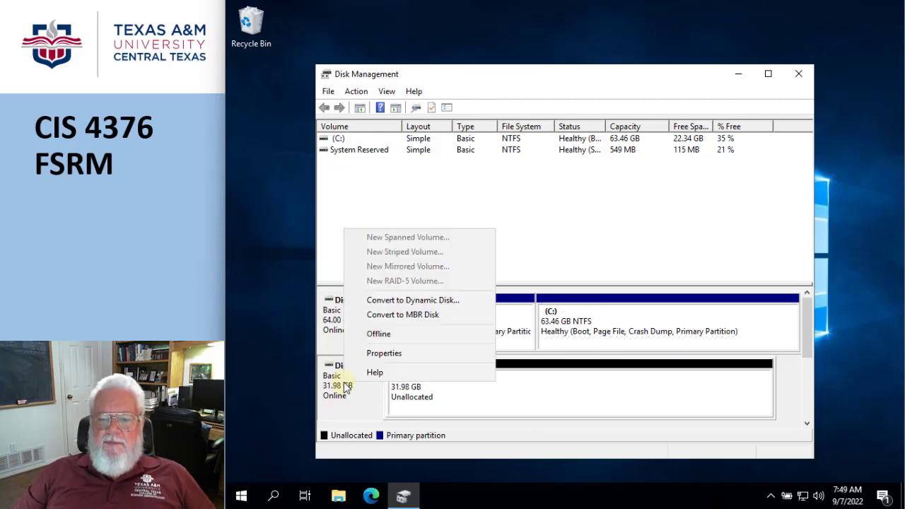
{"action": "left_click", "coordinate": [374, 354]}
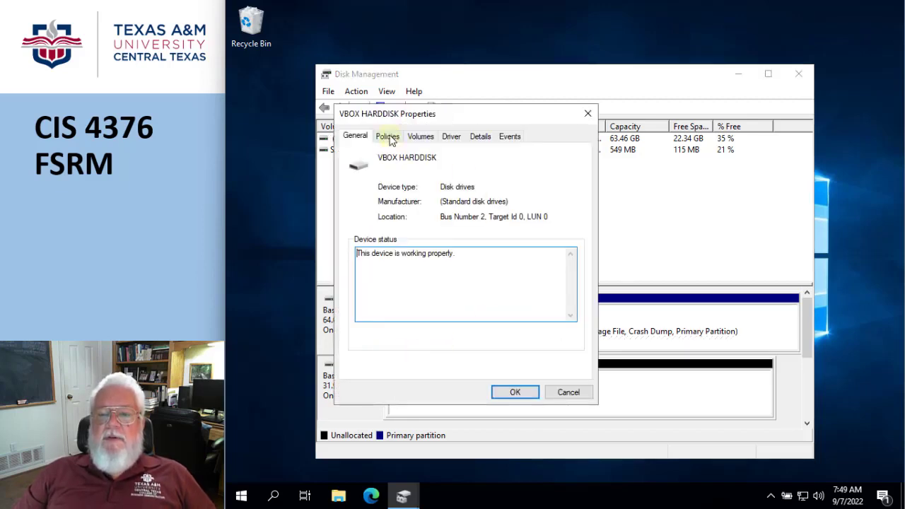
{"action": "left_click", "coordinate": [416, 140]}
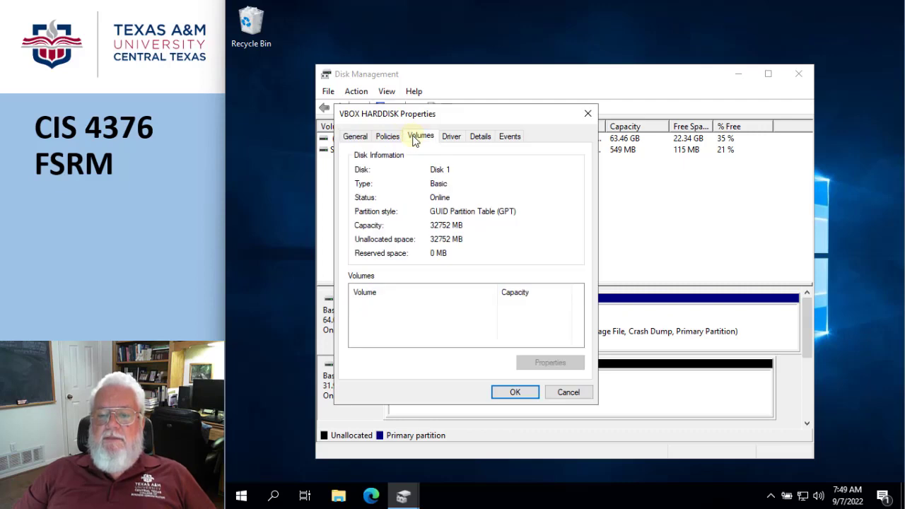
{"action": "left_click", "coordinate": [576, 397]}
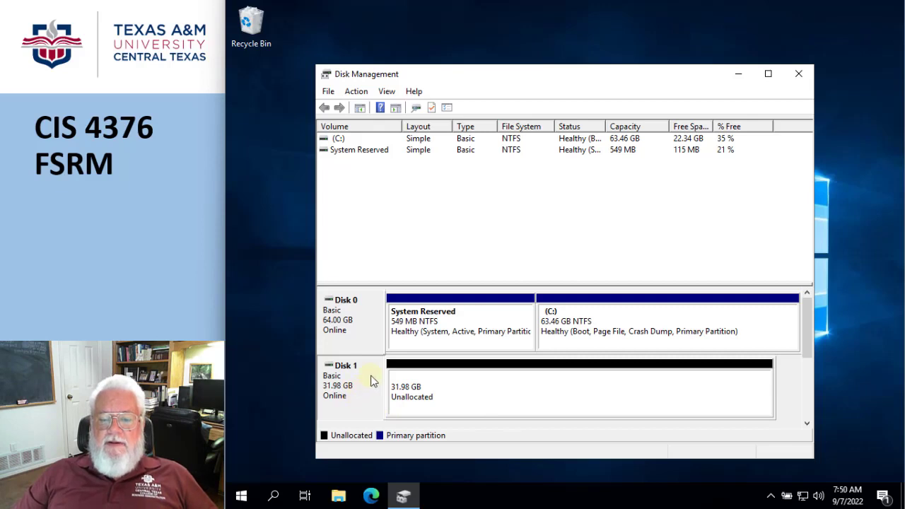
{"action": "right_click", "coordinate": [474, 394]}
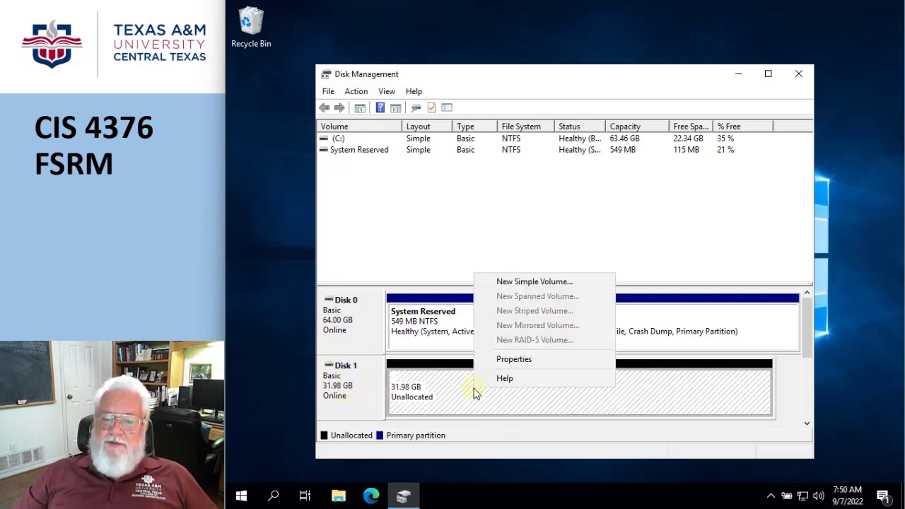
{"action": "right_click", "coordinate": [367, 394]}
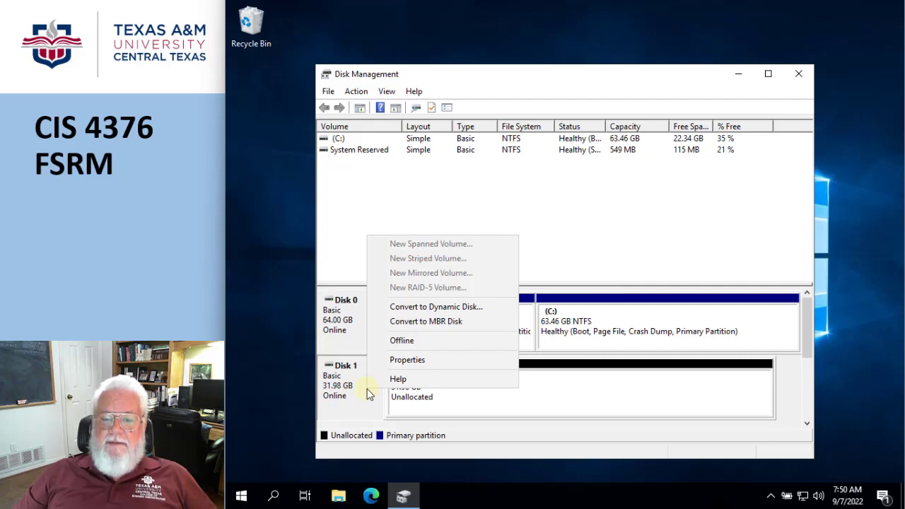
{"action": "left_click", "coordinate": [478, 403]}
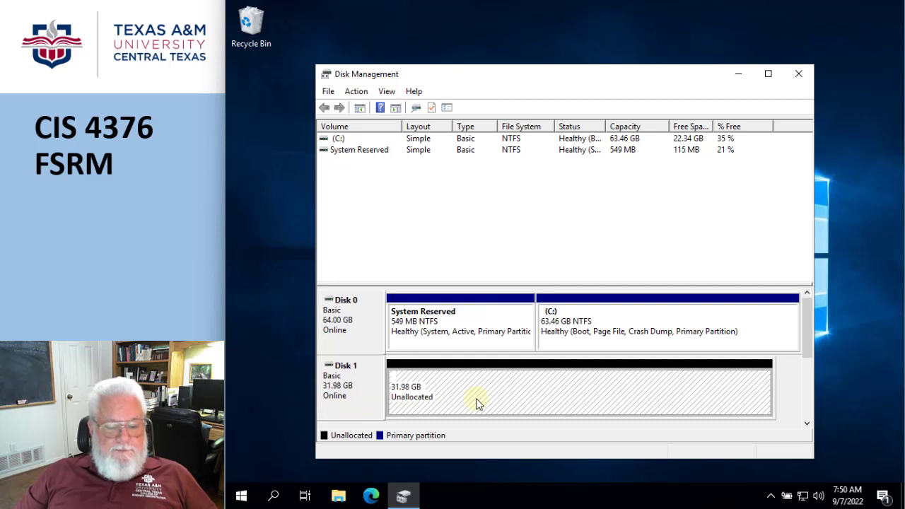
{"action": "right_click", "coordinate": [477, 403]}
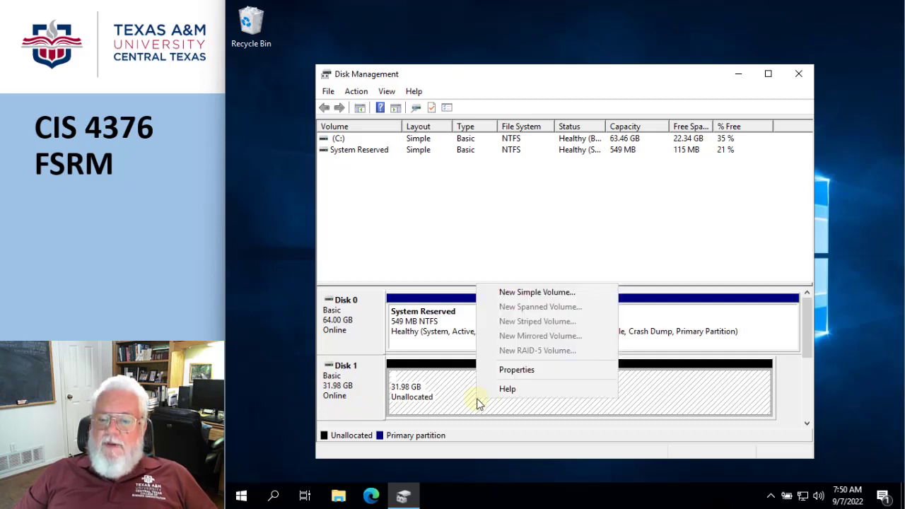
{"action": "left_click", "coordinate": [525, 298]}
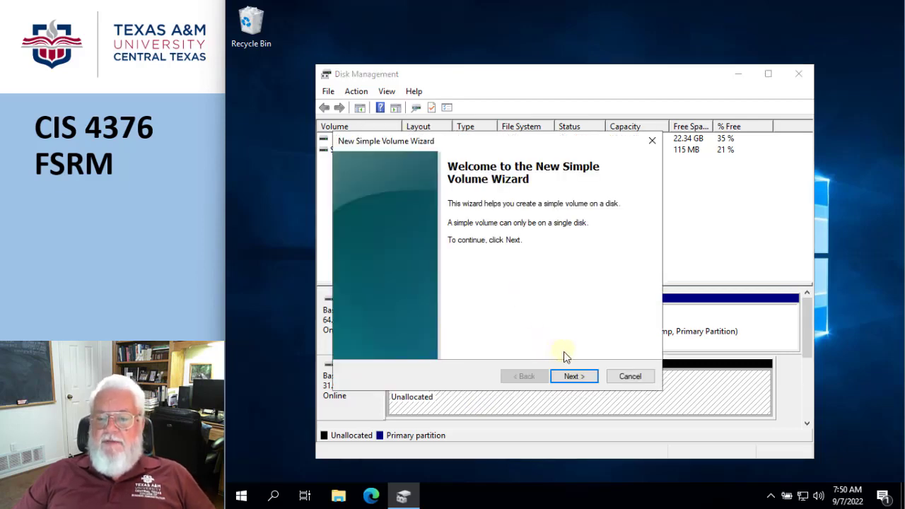
{"action": "left_click", "coordinate": [572, 378]}
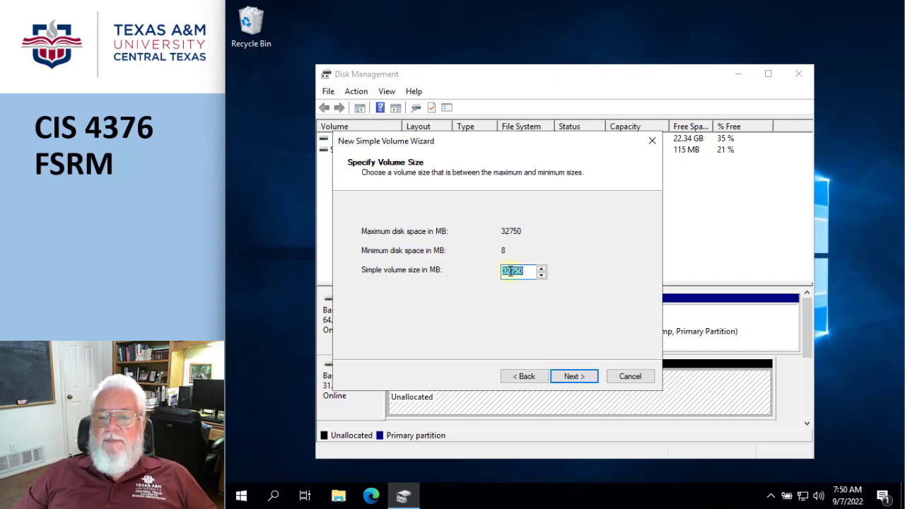
{"action": "left_click", "coordinate": [573, 379]}
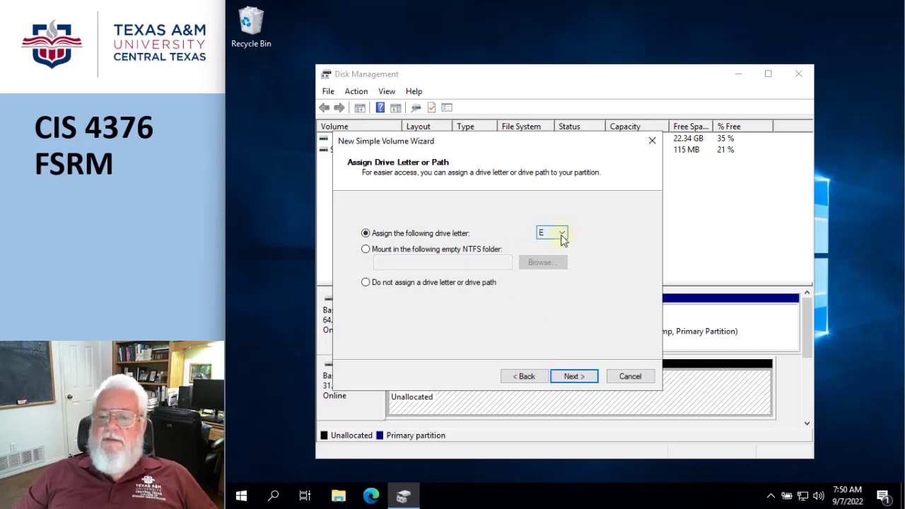
{"action": "left_click", "coordinate": [563, 234]}
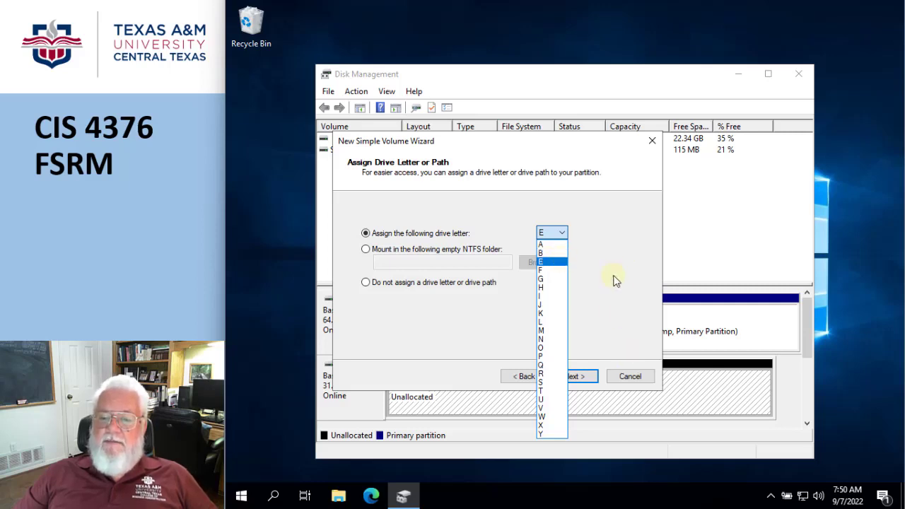
{"action": "left_click", "coordinate": [632, 381]}
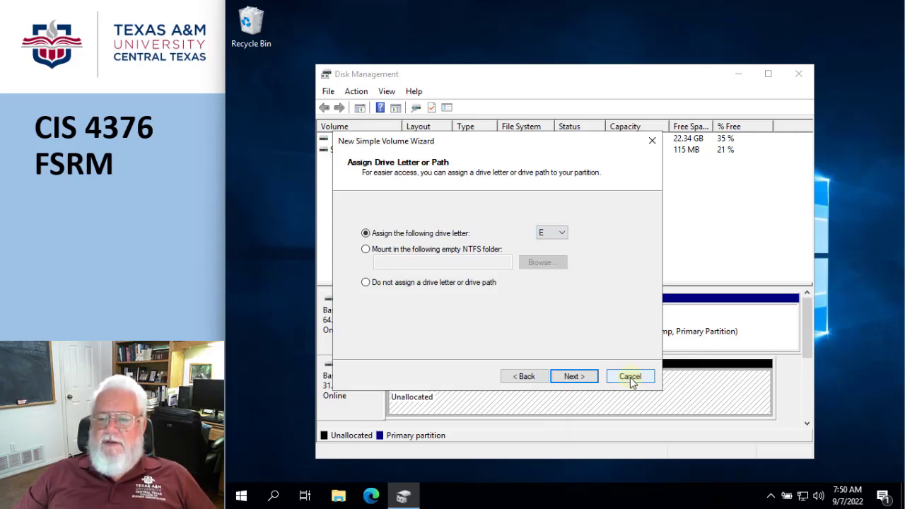
{"action": "left_click", "coordinate": [631, 381]}
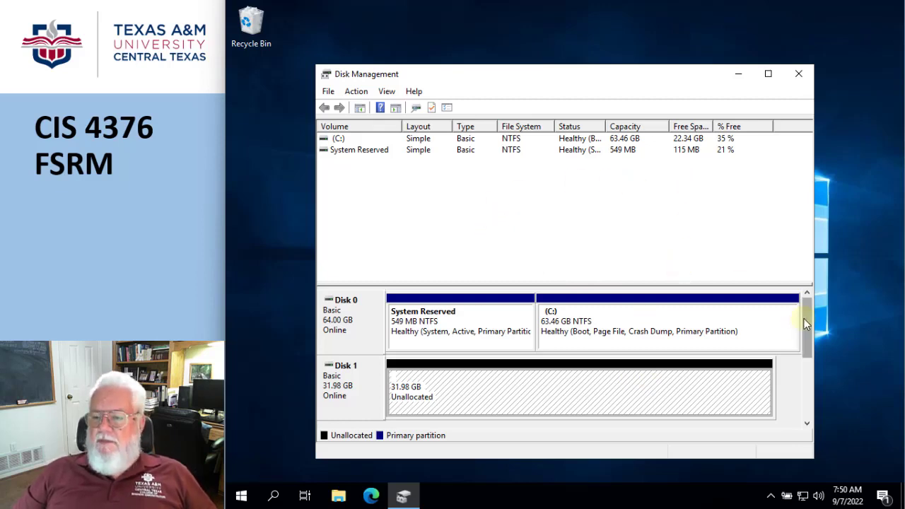
Step: Change the CD-ROM 0 drive letter to E and accept the change
{"action": "left_click_drag", "start_coordinate": [807, 330], "coordinate": [808, 351]}
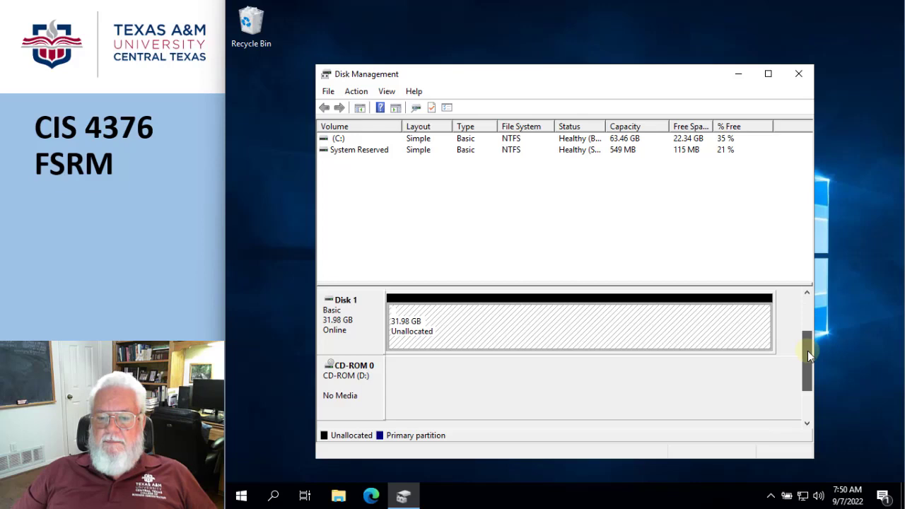
{"action": "right_click", "coordinate": [362, 386]}
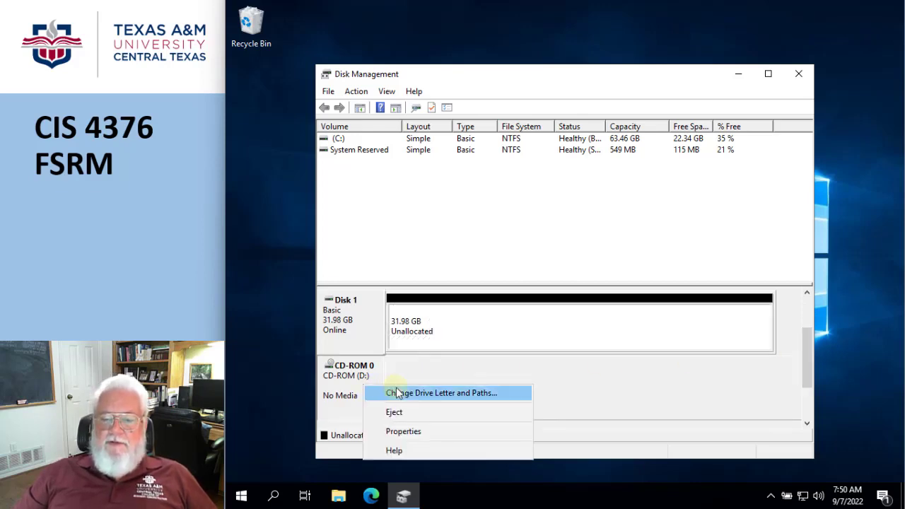
{"action": "left_click", "coordinate": [424, 393]}
{"action": "left_click", "coordinate": [521, 305]}
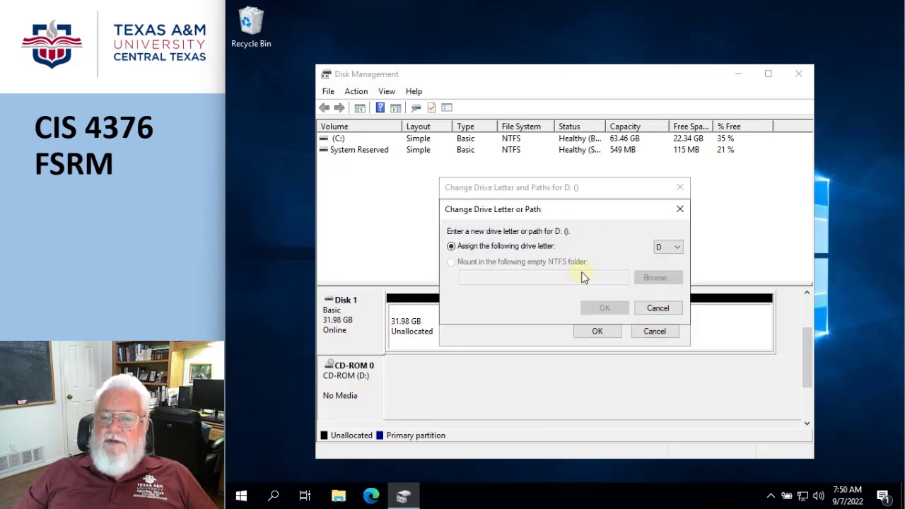
{"action": "left_click", "coordinate": [677, 246]}
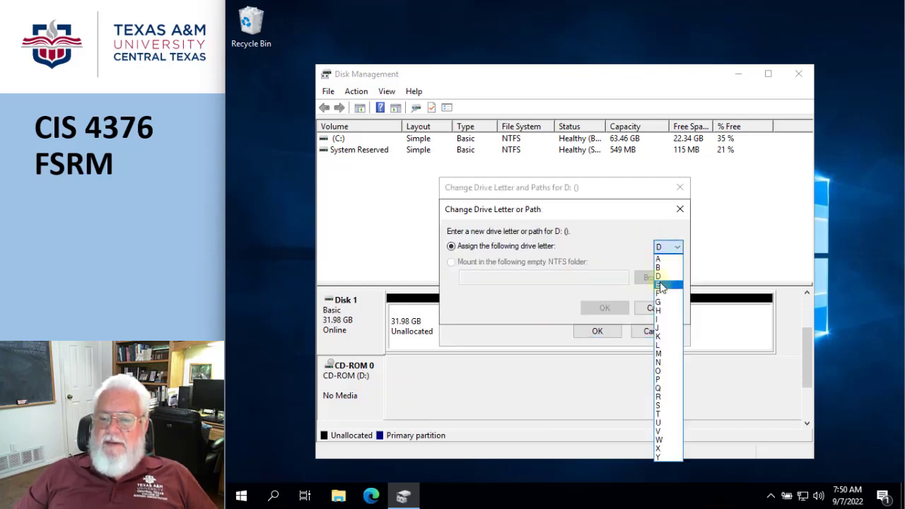
{"action": "left_click", "coordinate": [661, 285]}
{"action": "left_click", "coordinate": [603, 308]}
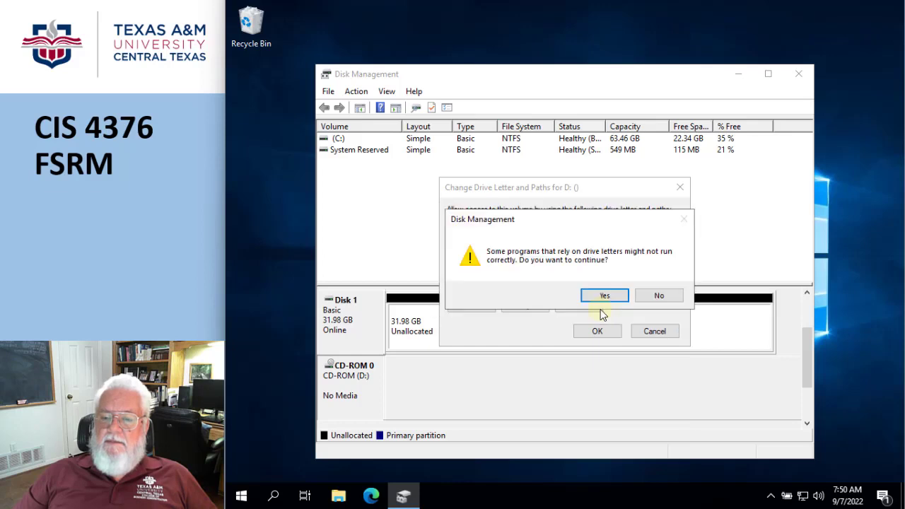
{"action": "left_click", "coordinate": [603, 296]}
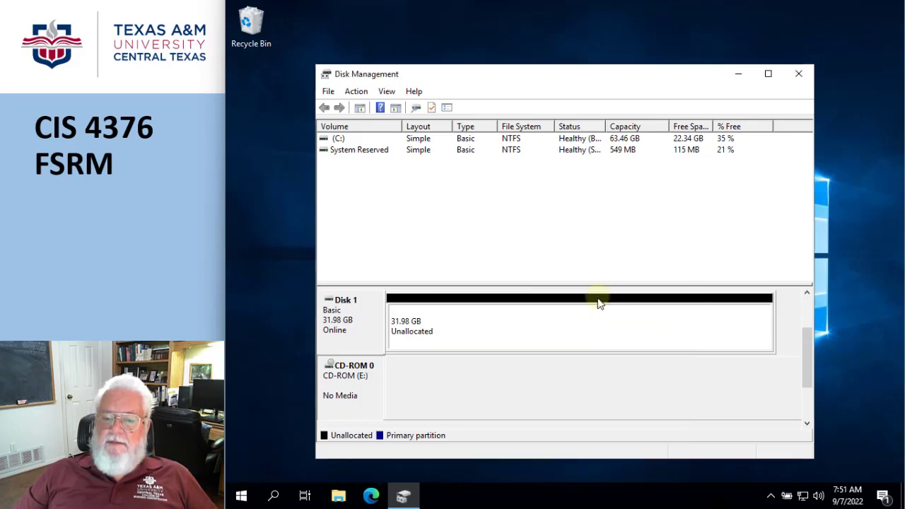
Step: Start a new simple volume in Disk 1's unallocated space, using the full 32750 MB and drive letter D
{"action": "left_click", "coordinate": [473, 330]}
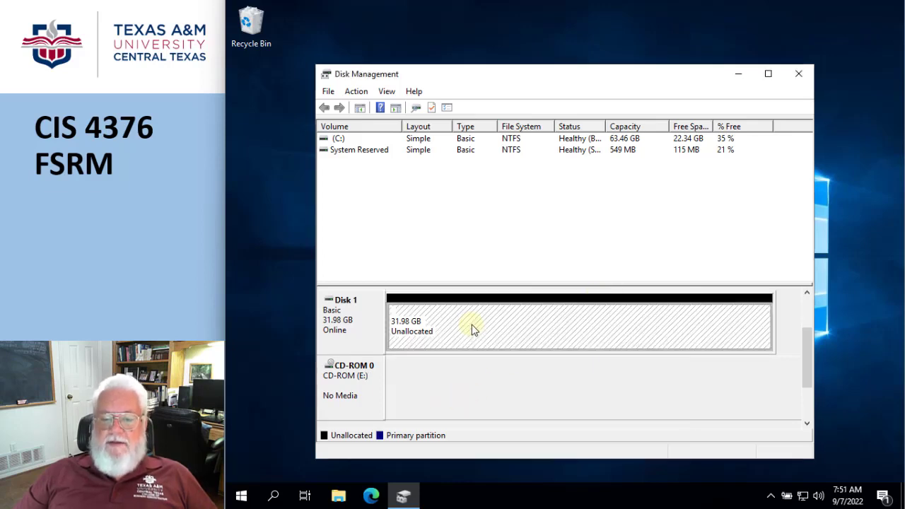
{"action": "right_click", "coordinate": [471, 327]}
{"action": "left_click", "coordinate": [504, 334]}
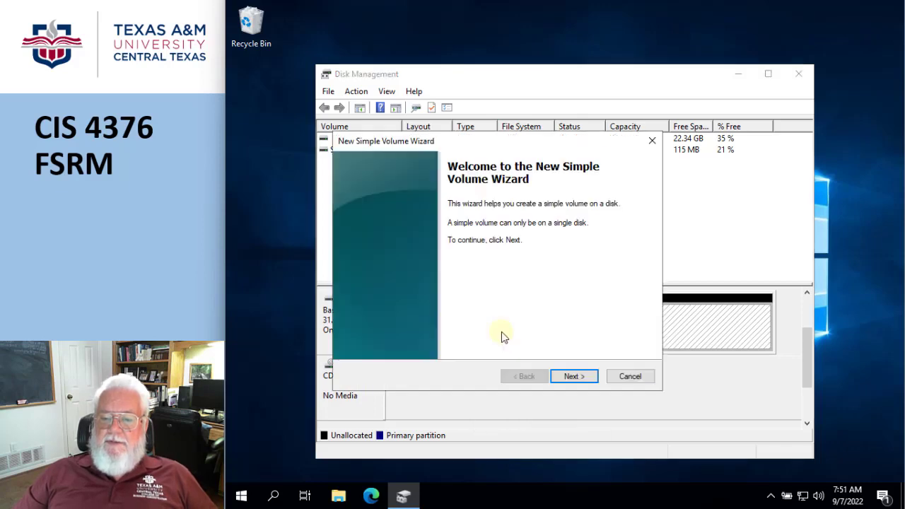
{"action": "left_click", "coordinate": [575, 377]}
{"action": "left_click", "coordinate": [579, 379]}
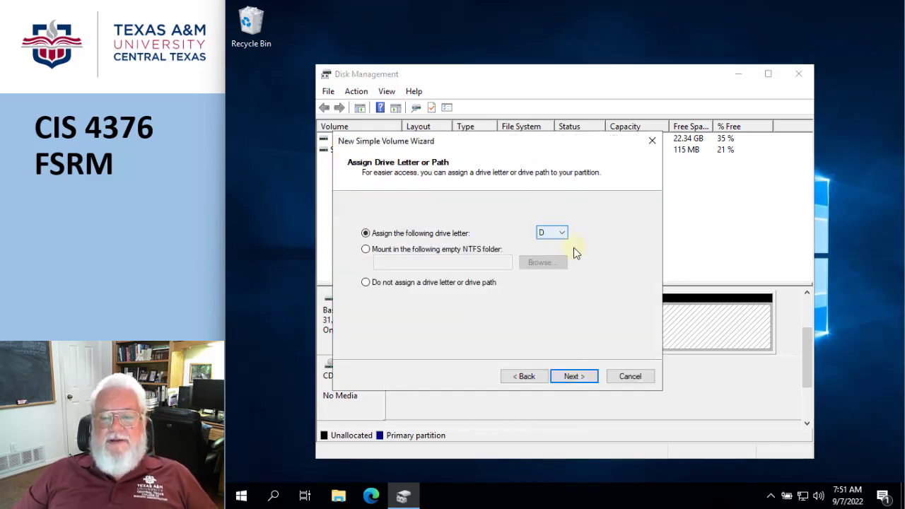
{"action": "left_click", "coordinate": [574, 377]}
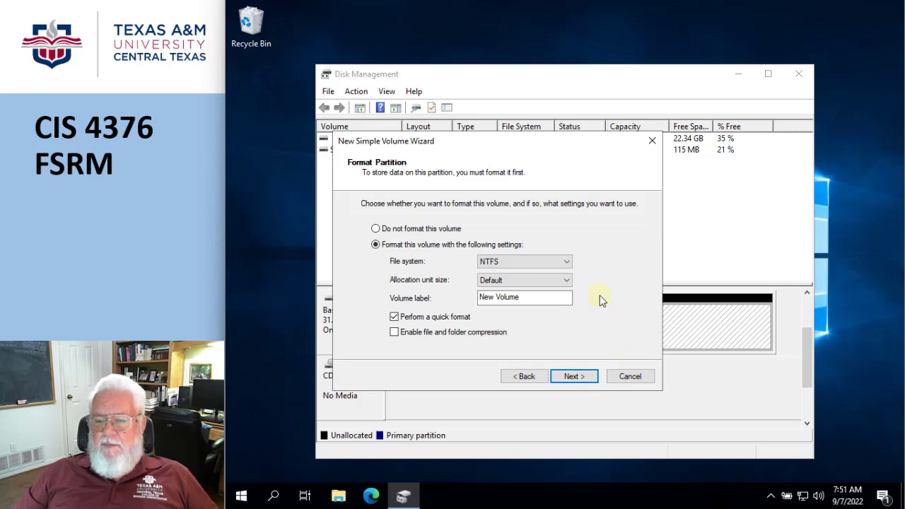
Step: Create the volume with an NTFS quick format and the label Data Drive, and close Disk Management
{"action": "left_click", "coordinate": [570, 262]}
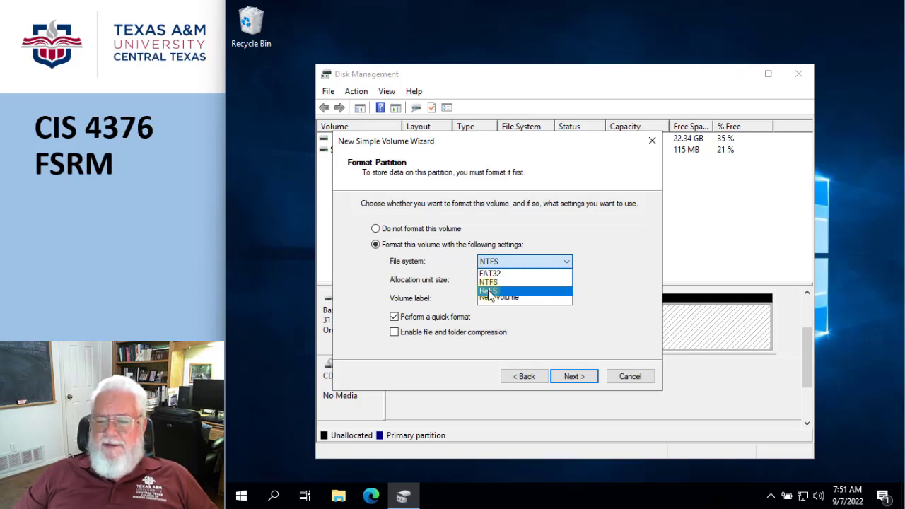
{"action": "left_click", "coordinate": [602, 243]}
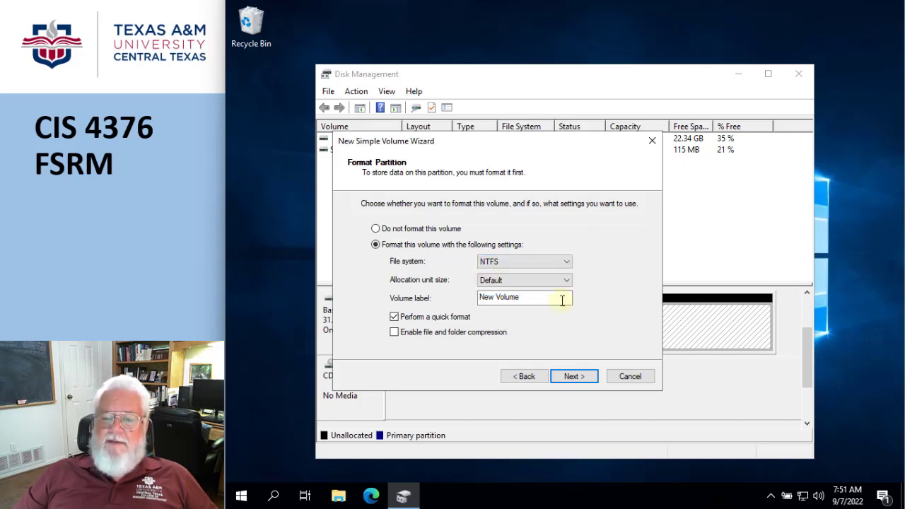
{"action": "left_click_drag", "start_coordinate": [533, 300], "coordinate": [450, 302]}
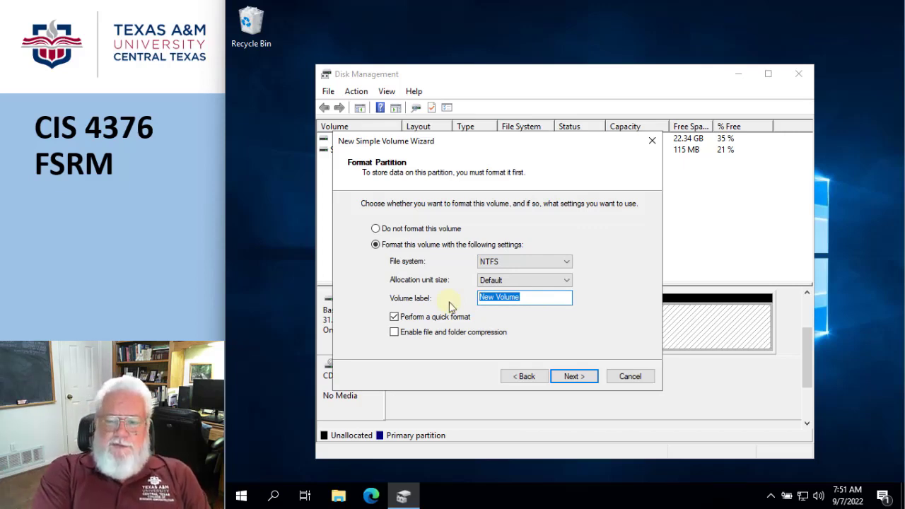
{"action": "type", "text": "Data"}
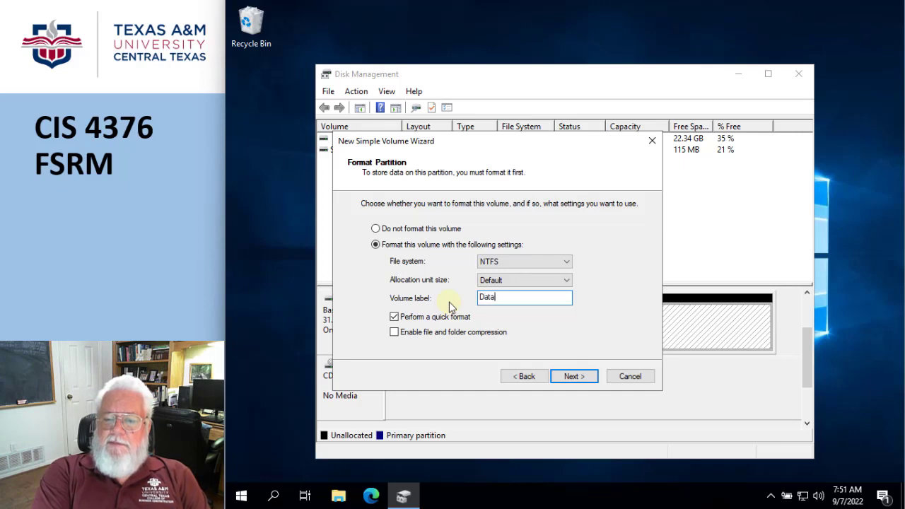
{"action": "type", "text": " Drive"}
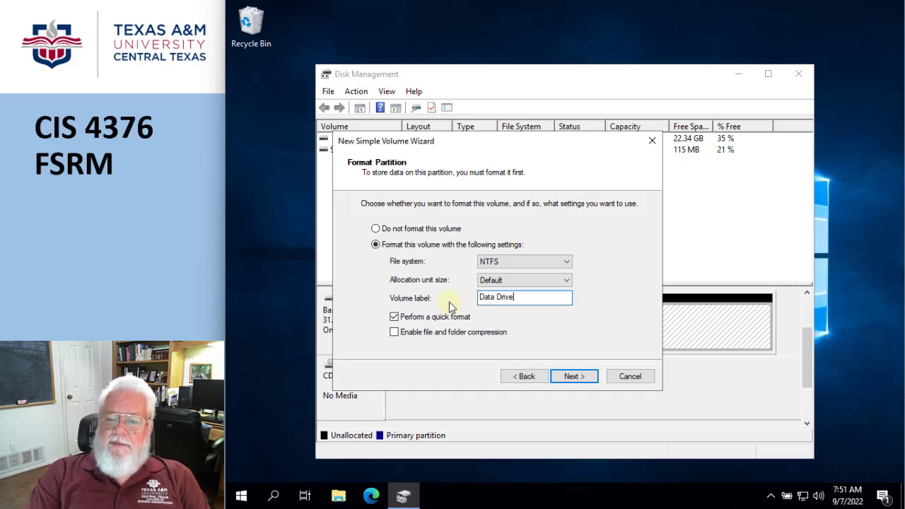
{"action": "left_click", "coordinate": [569, 378]}
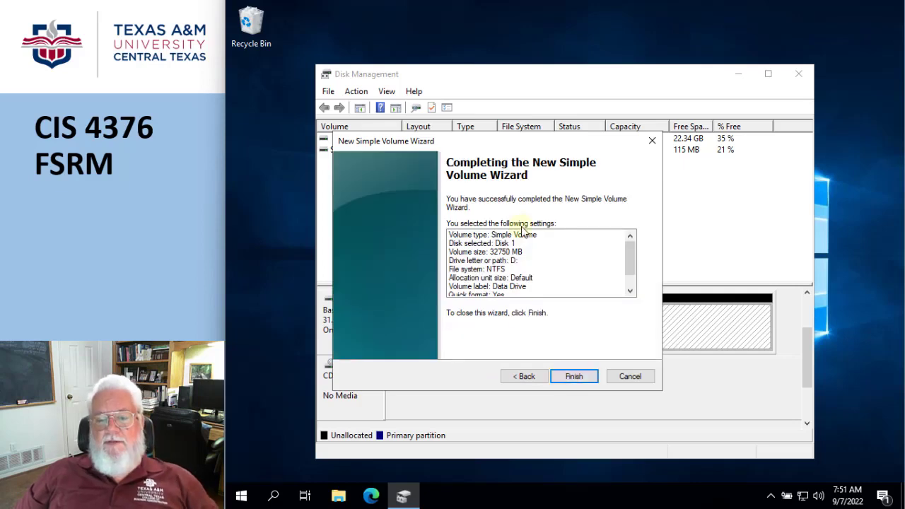
{"action": "left_click", "coordinate": [573, 377]}
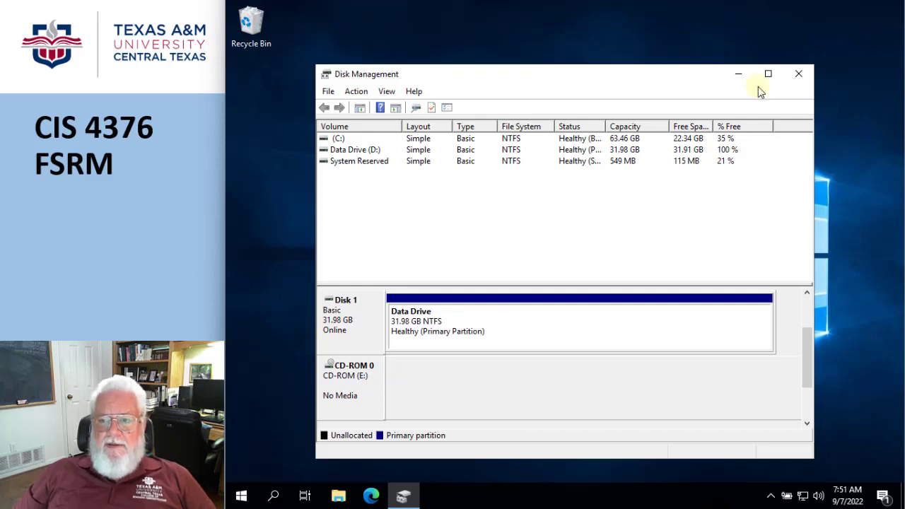
{"action": "left_click", "coordinate": [801, 75]}
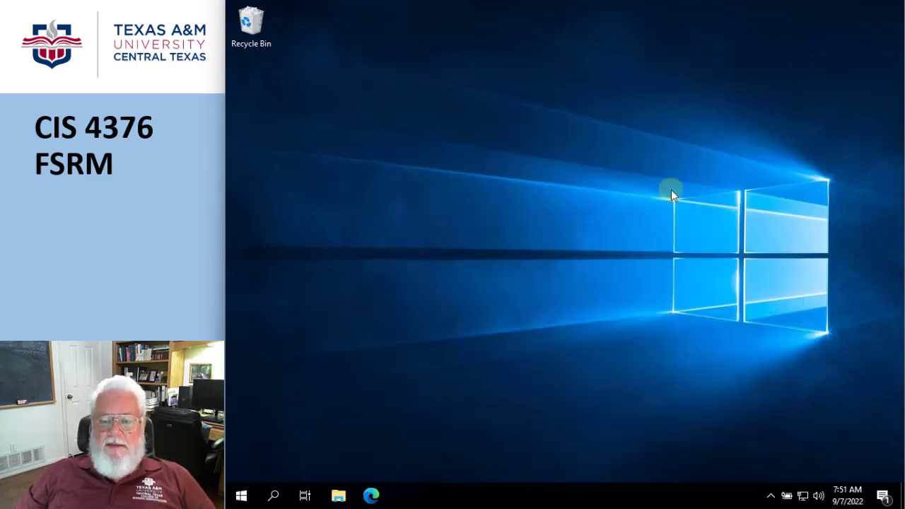
Step: Switch to File Explorer and open the Data Drive (D:) volume
{"action": "left_click", "coordinate": [338, 497]}
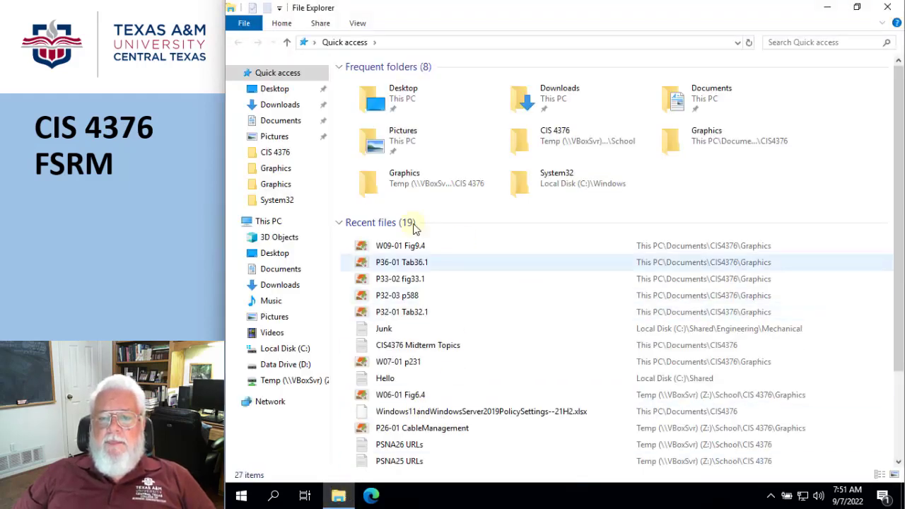
{"action": "left_click", "coordinate": [268, 222]}
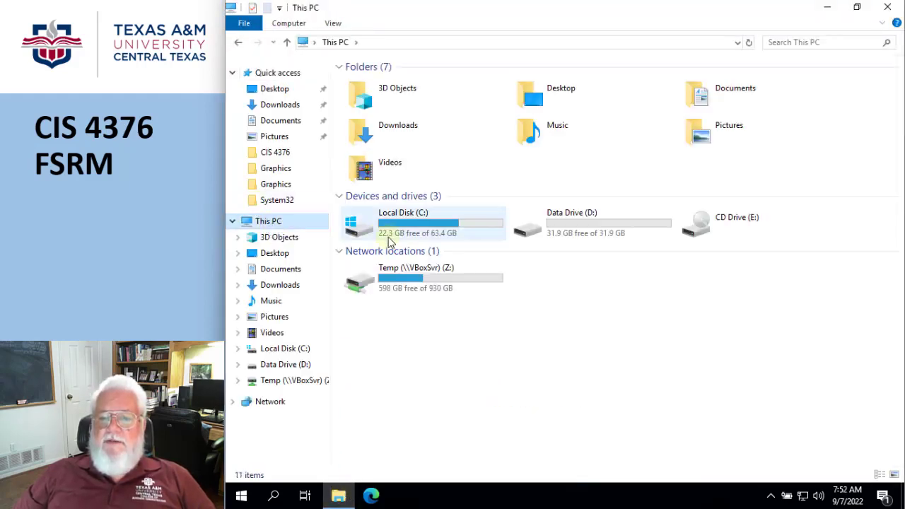
{"action": "double_click", "coordinate": [584, 225]}
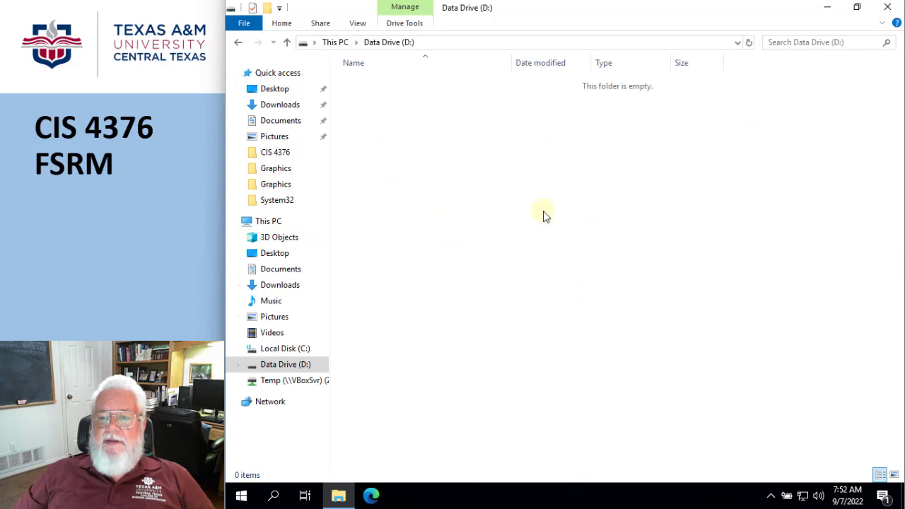
{"action": "right_click", "coordinate": [510, 187]}
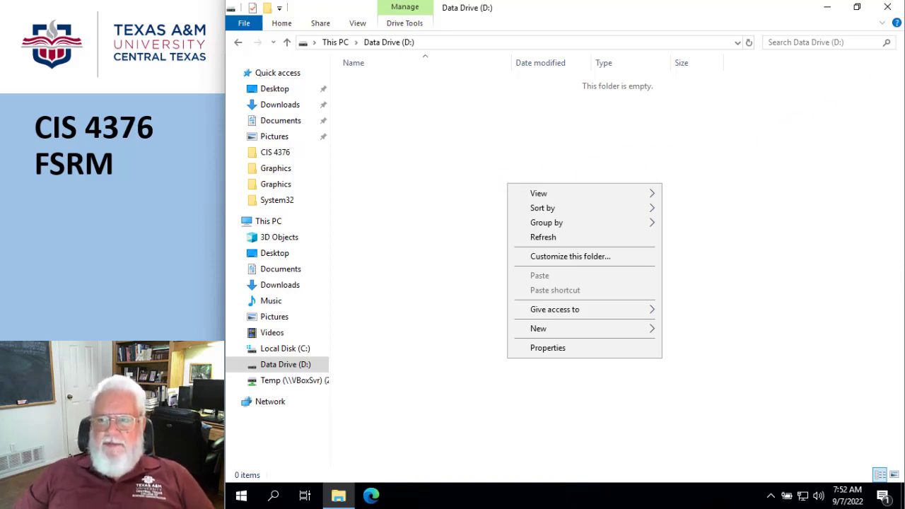
Step: Turn on the display of hidden items and file name extensions in File Explorer
{"action": "left_click", "coordinate": [883, 22]}
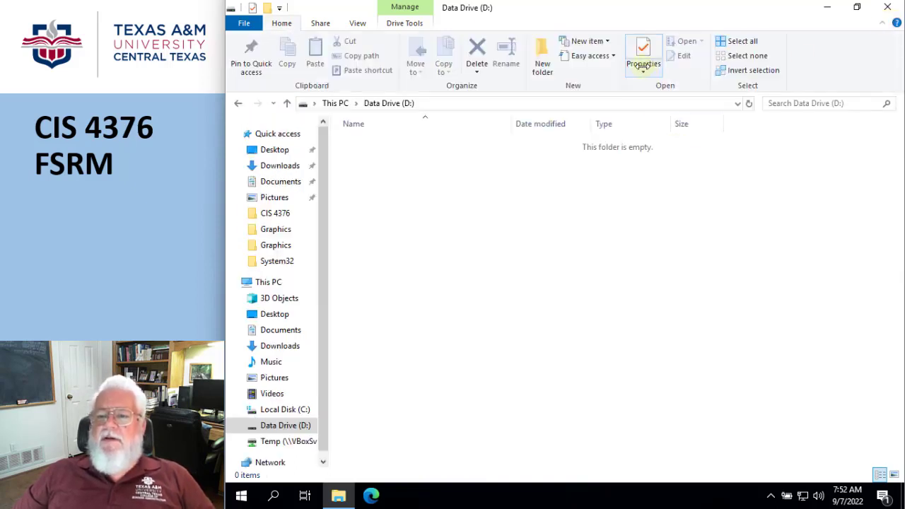
{"action": "left_click", "coordinate": [352, 24]}
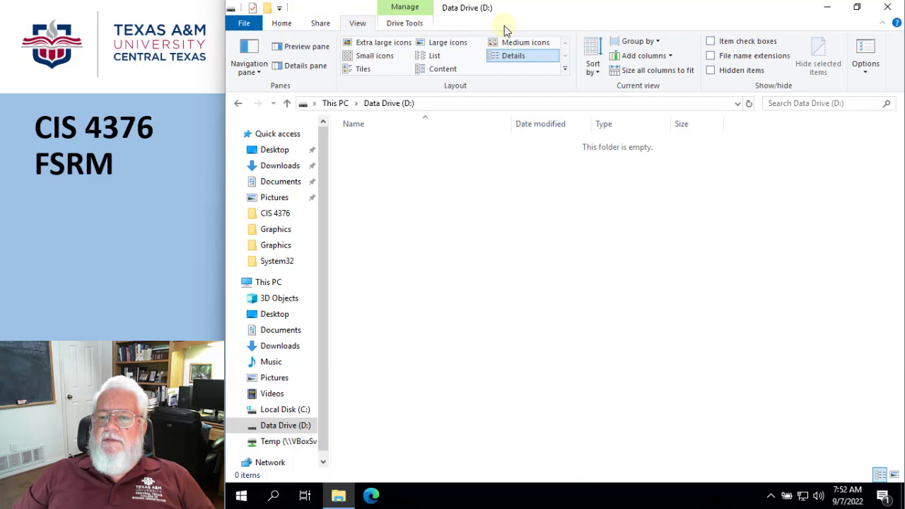
{"action": "left_click", "coordinate": [712, 68]}
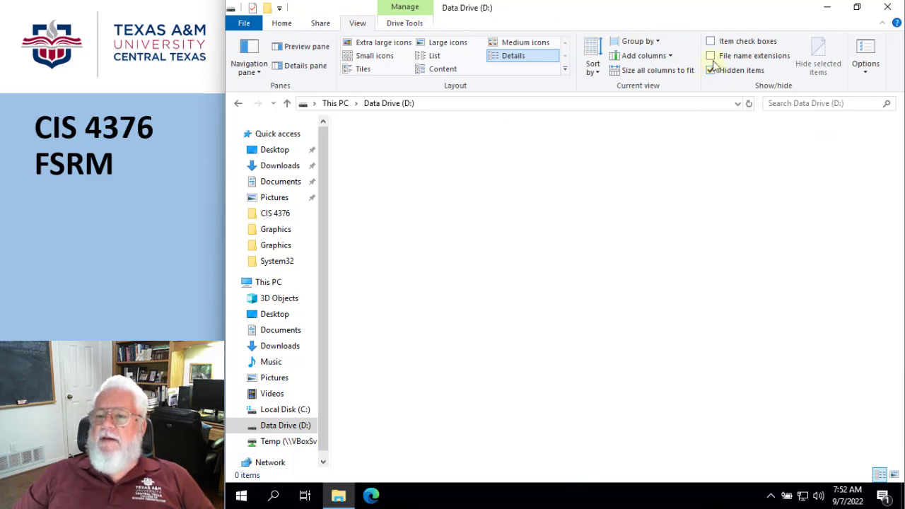
{"action": "left_click", "coordinate": [711, 55]}
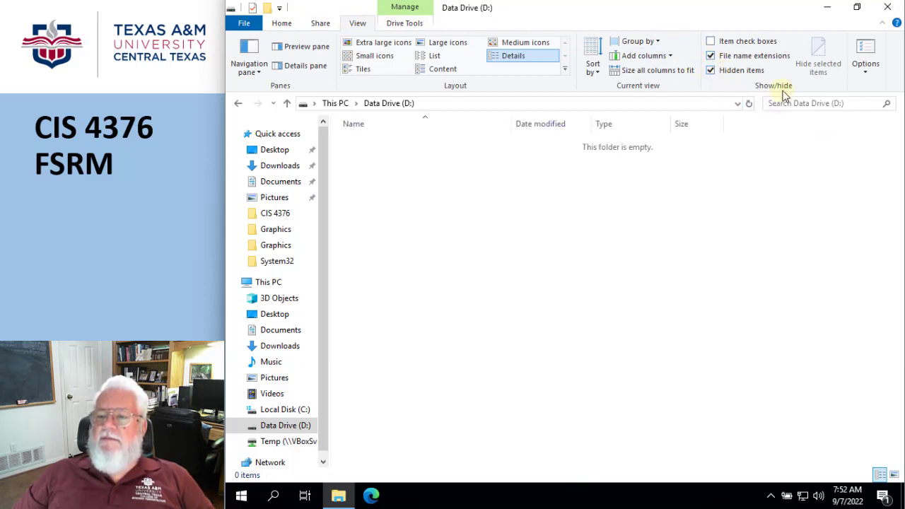
Step: Turn off hiding of protected operating system files in the folder options, accept the warning, and view Local Disk (C:)
{"action": "left_click", "coordinate": [867, 60]}
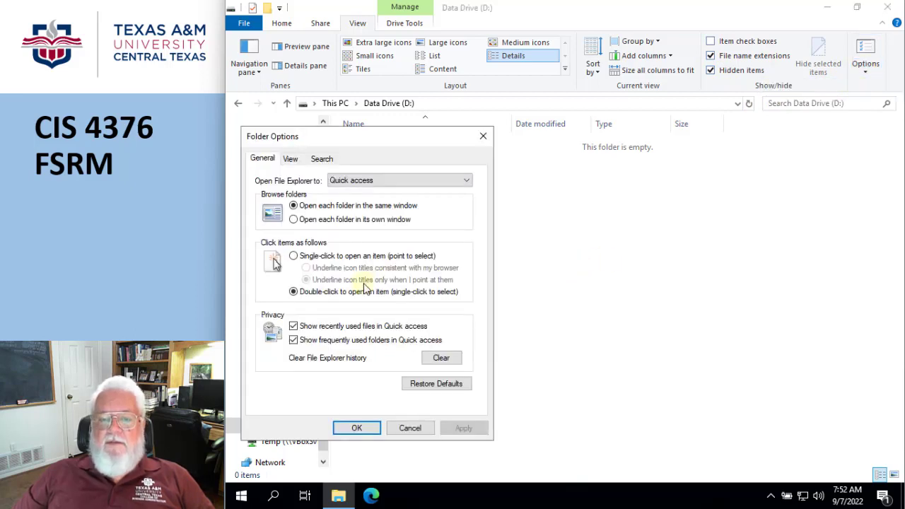
{"action": "left_click", "coordinate": [291, 160]}
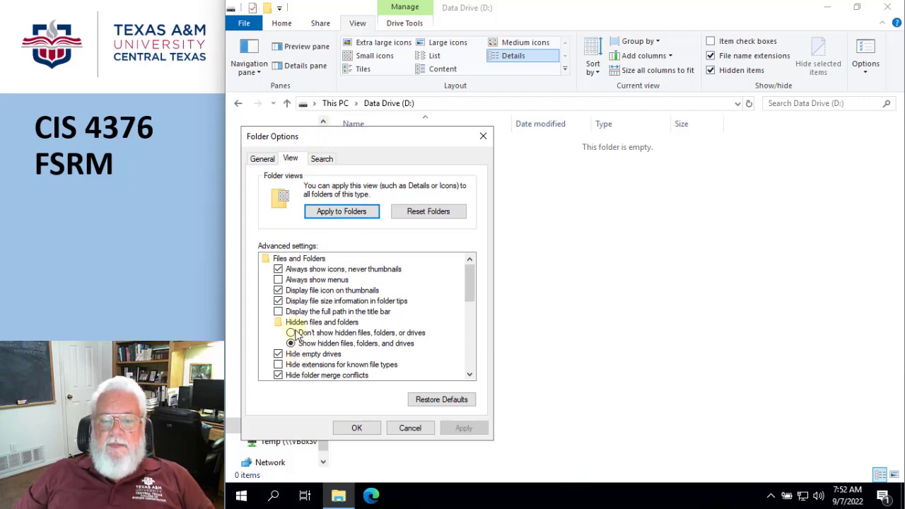
{"action": "scroll", "coordinate": [387, 327], "scroll_direction": "down", "scroll_amount": 2}
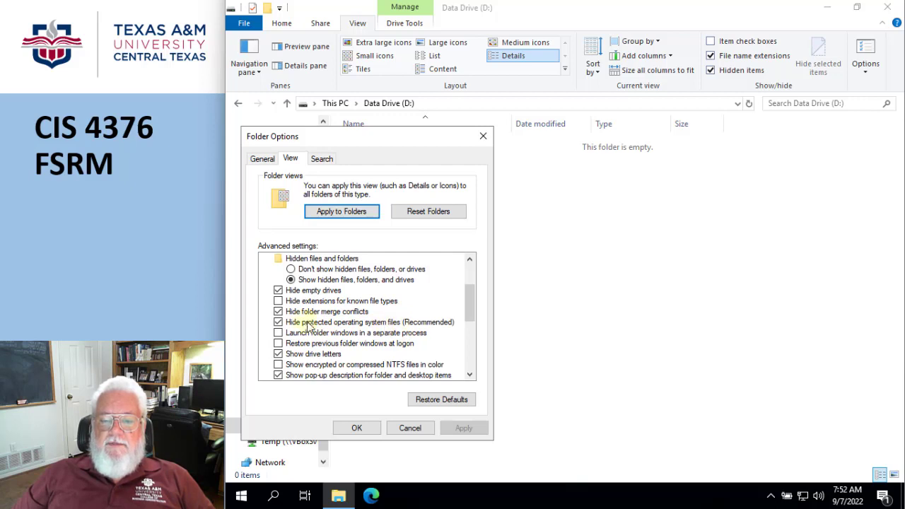
{"action": "left_click", "coordinate": [277, 324]}
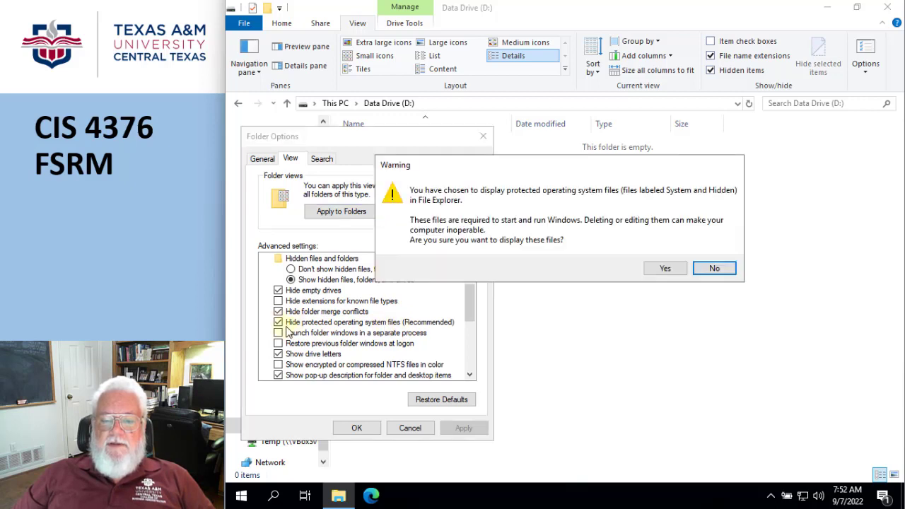
{"action": "left_click", "coordinate": [665, 269]}
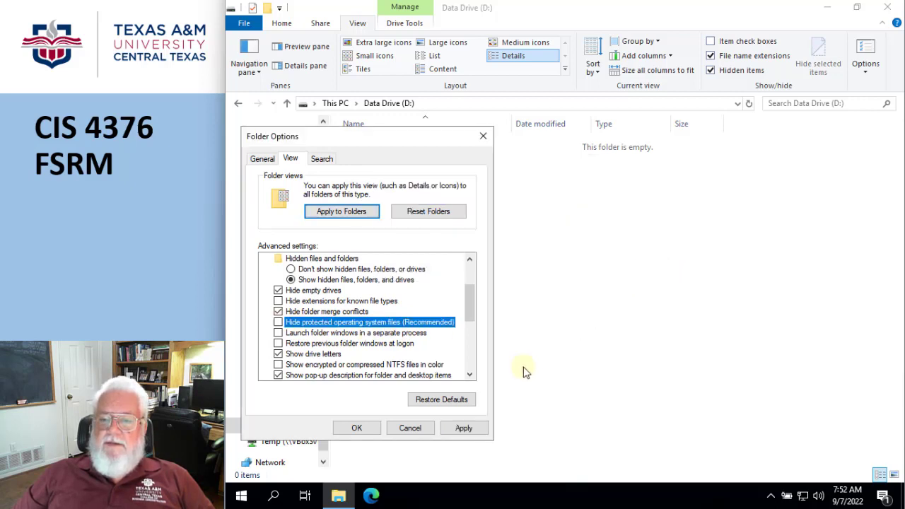
{"action": "left_click", "coordinate": [355, 429]}
{"action": "left_click", "coordinate": [296, 410]}
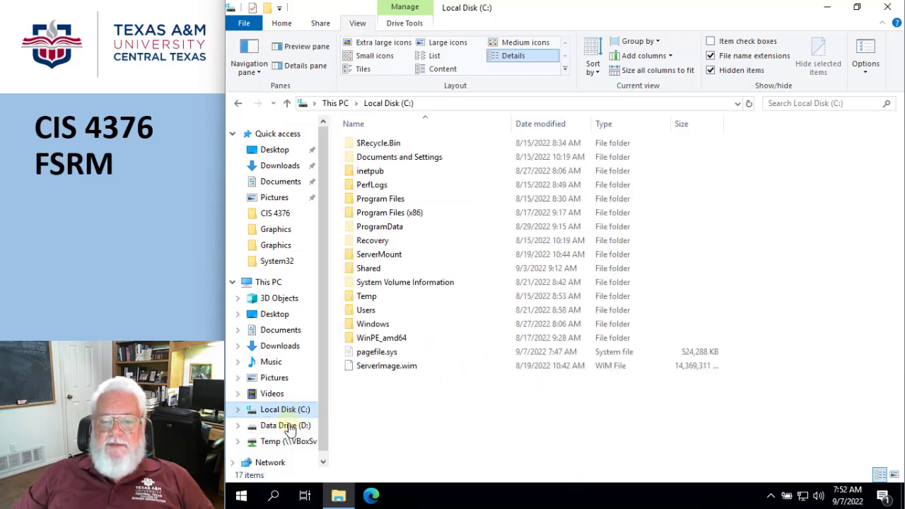
Step: Create a folder named Home in the root of Data Drive (D:)
{"action": "left_click", "coordinate": [290, 427]}
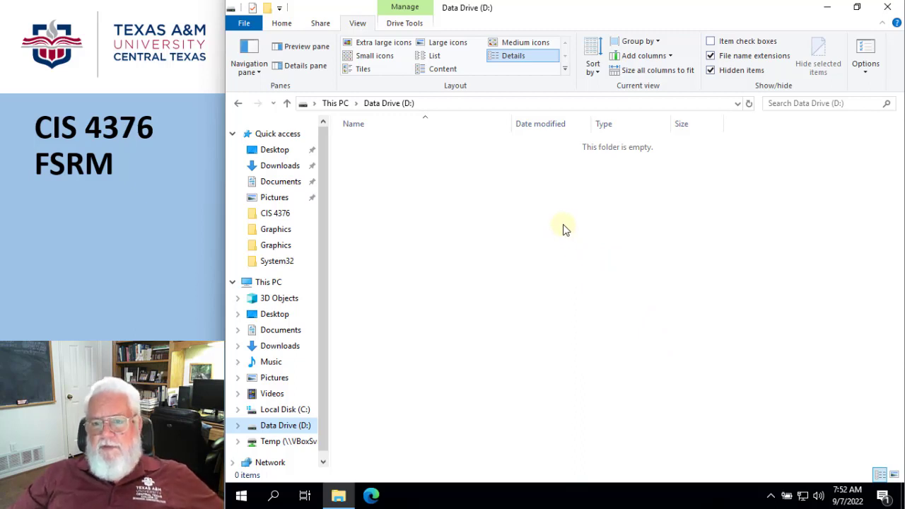
{"action": "right_click", "coordinate": [445, 223]}
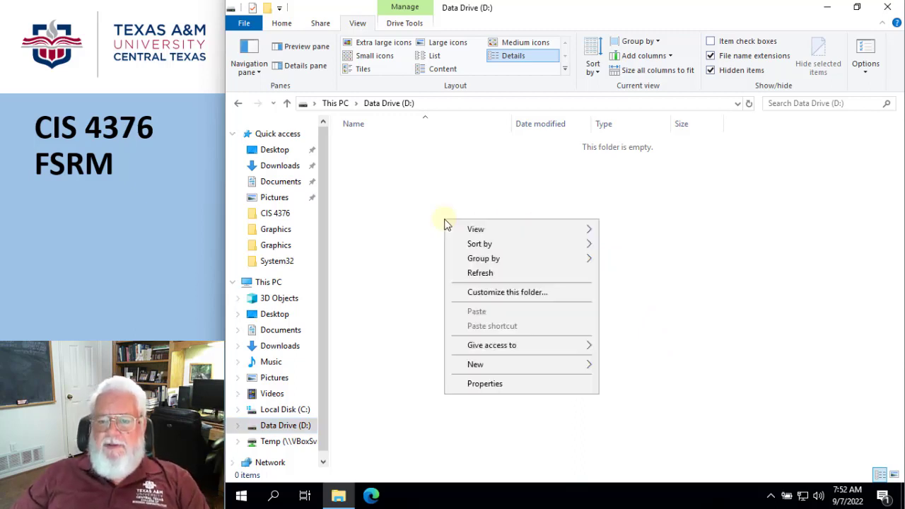
{"action": "mouse_move", "coordinate": [485, 366]}
{"action": "left_click", "coordinate": [623, 367]}
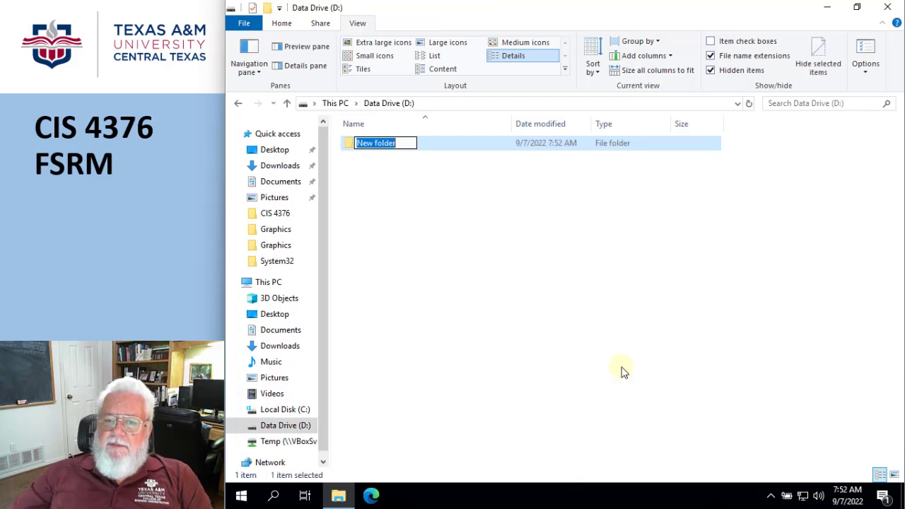
{"action": "type", "text": "Home"}
{"action": "key", "text": "Return"}
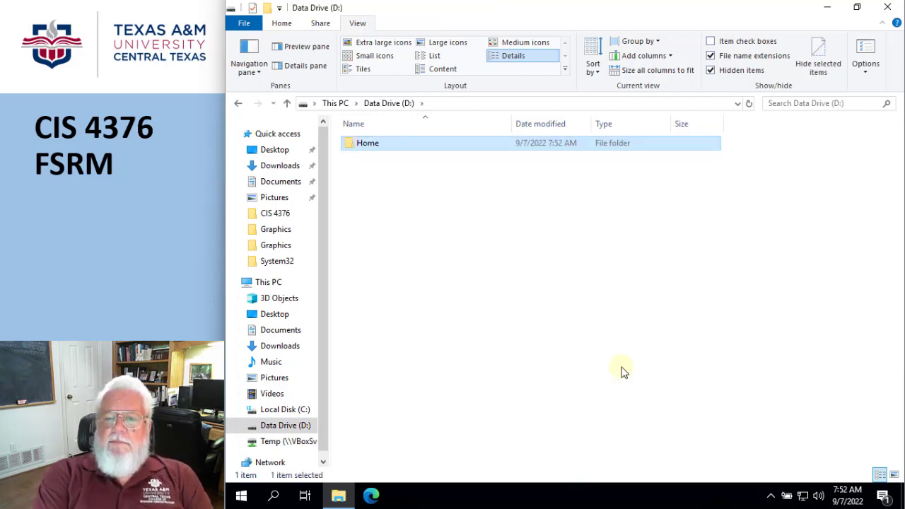
Step: Open the Home folder and create a subfolder named with the first user's first and last name, without a space
{"action": "double_click", "coordinate": [362, 146]}
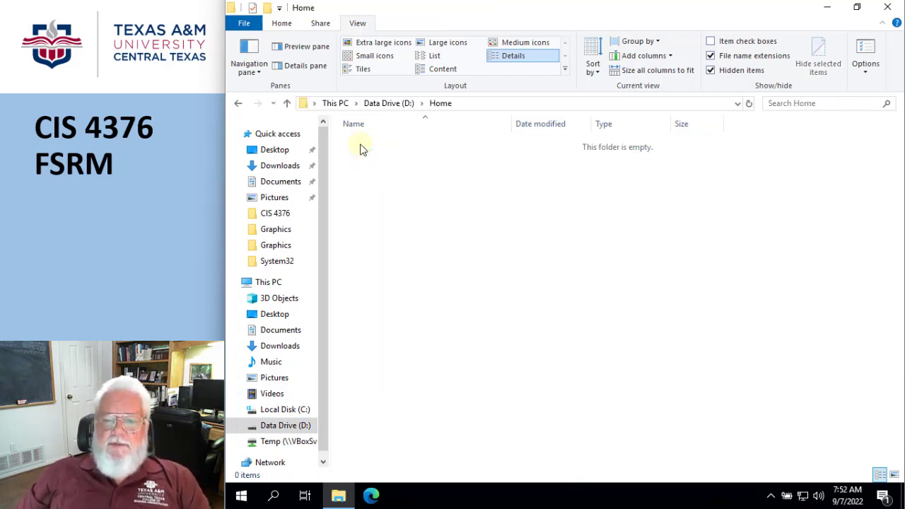
{"action": "right_click", "coordinate": [416, 196]}
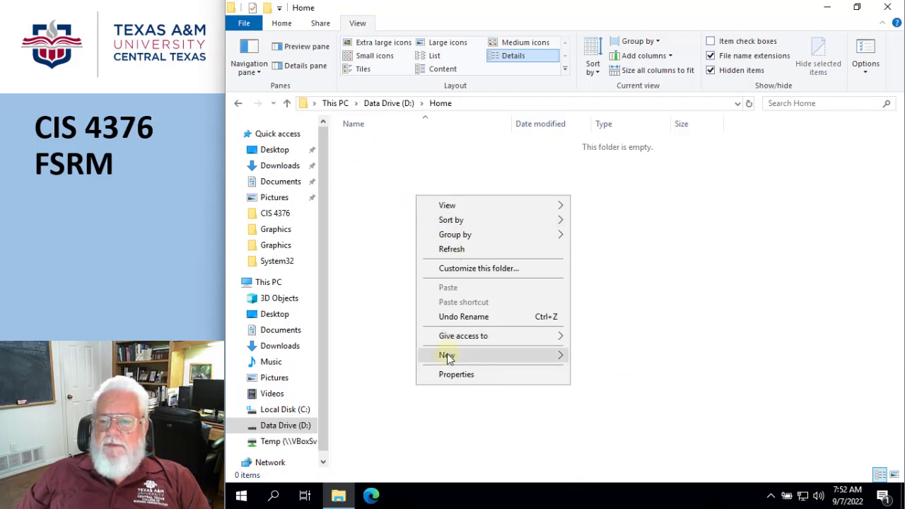
{"action": "mouse_move", "coordinate": [449, 354]}
{"action": "left_click", "coordinate": [598, 353]}
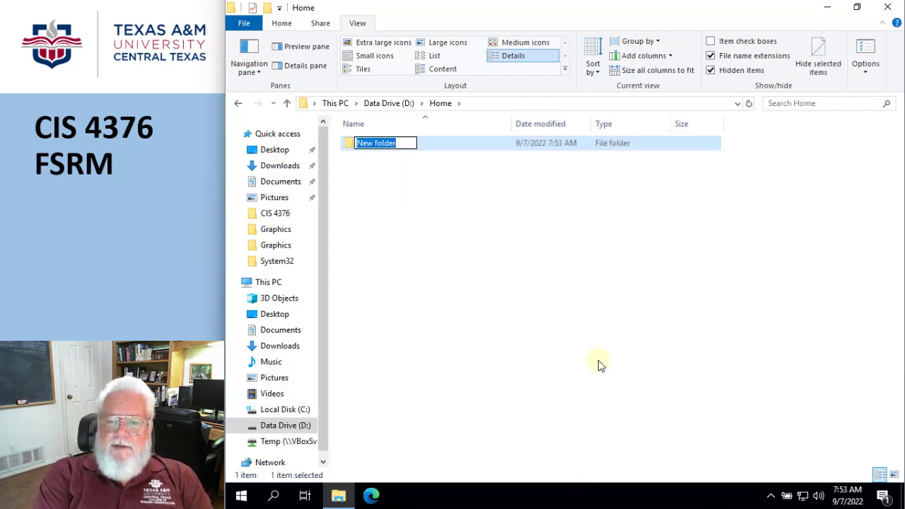
{"action": "type", "text": "JohnS"}
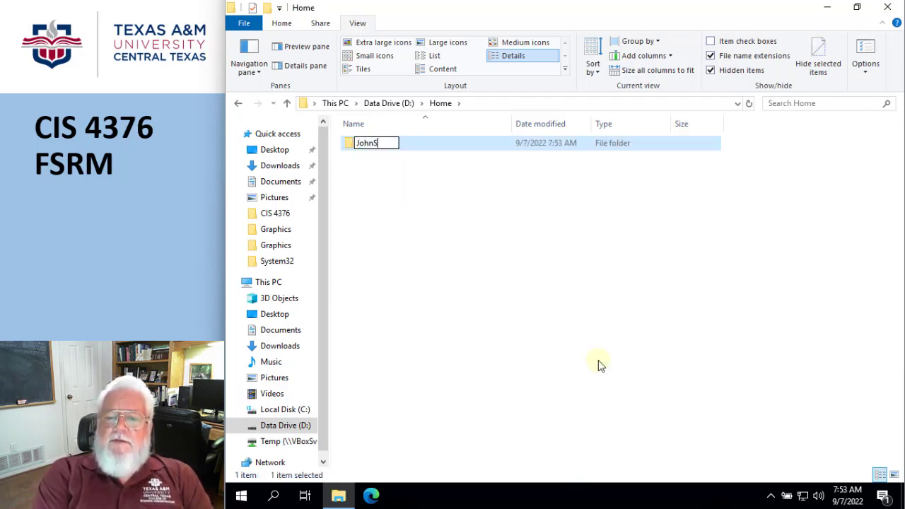
{"action": "type", "text": "mith"}
{"action": "key", "text": "Return"}
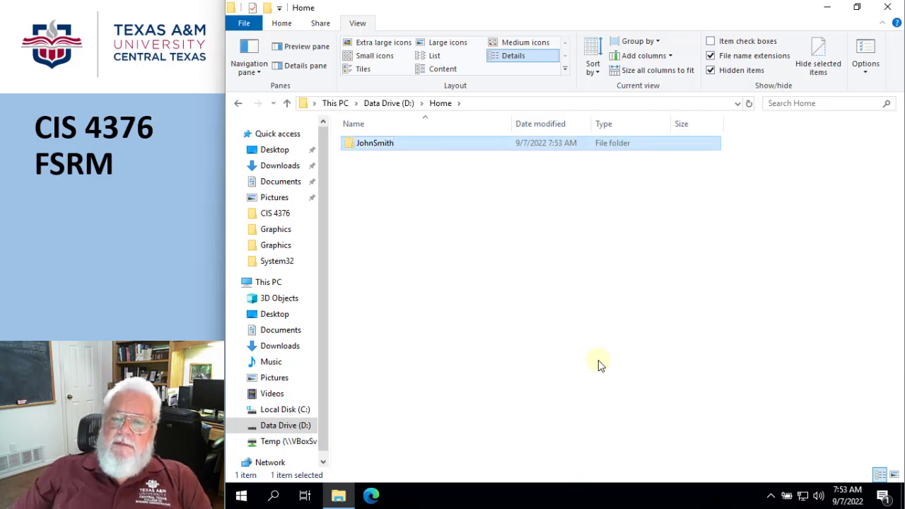
Step: Create a second subfolder in Home, named with the second user's first and last name, without a space
{"action": "right_click", "coordinate": [425, 181]}
{"action": "mouse_move", "coordinate": [461, 342]}
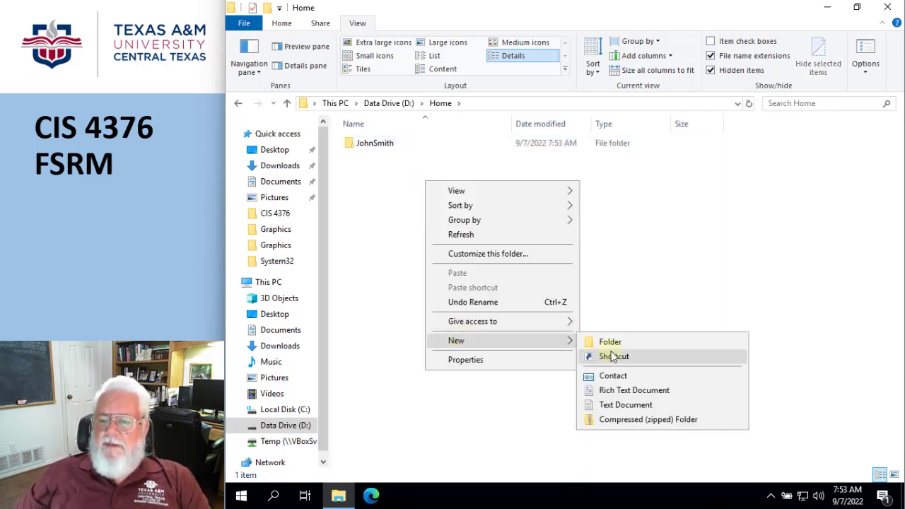
{"action": "left_click", "coordinate": [611, 343]}
{"action": "type", "text": "JaneDOc"}
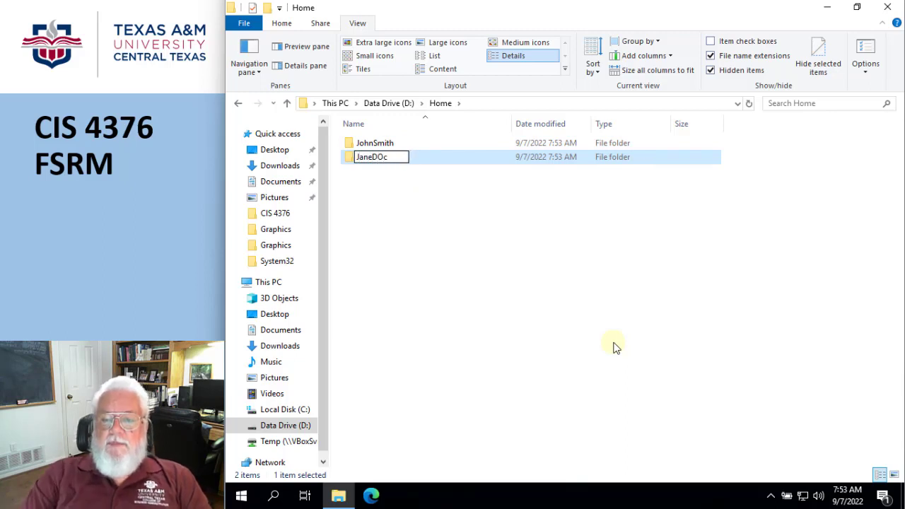
{"action": "key", "text": "BackSpace"}
{"action": "key", "text": "BackSpace"}
{"action": "type", "text": "e"}
{"action": "key", "text": "BackSpace"}
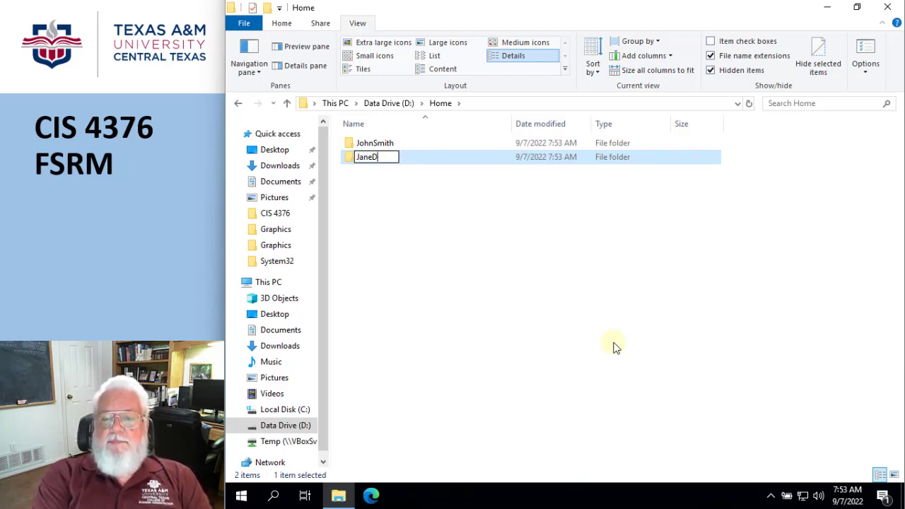
{"action": "type", "text": "oe"}
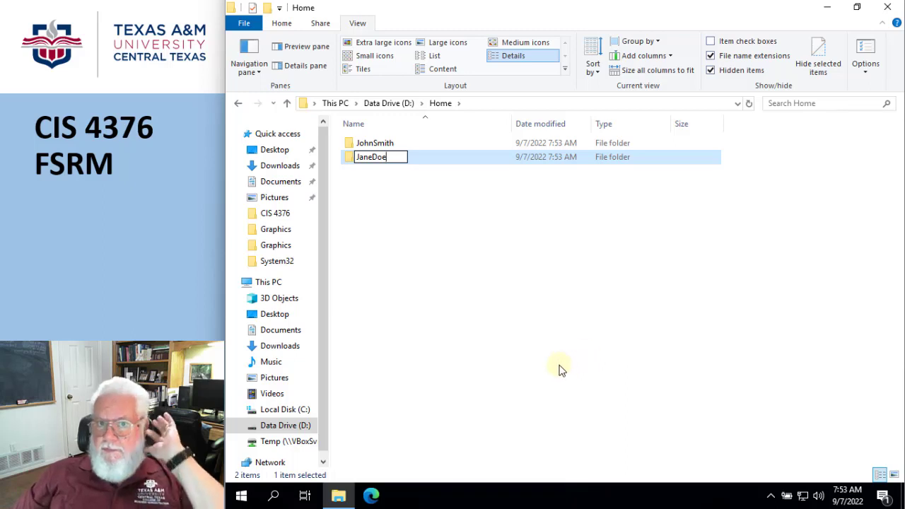
{"action": "left_click", "coordinate": [559, 370]}
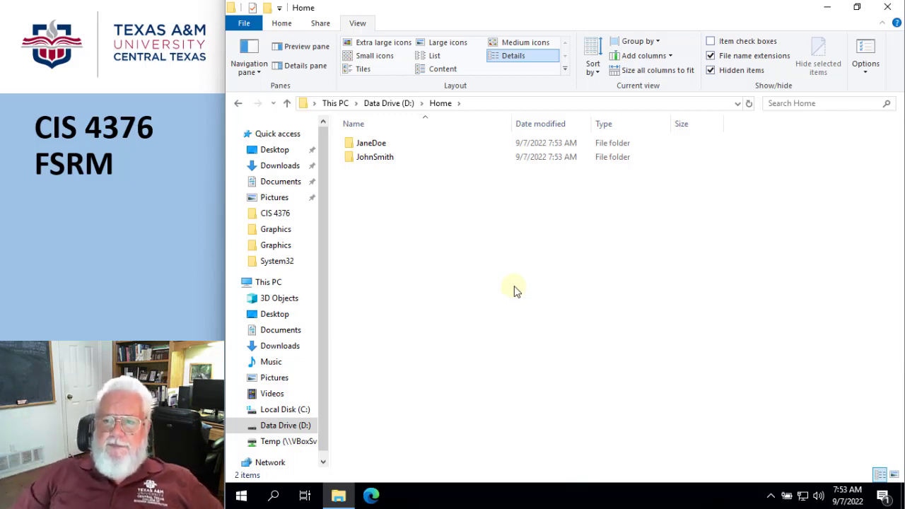
Step: Switch to Server Manager and start adding roles and features, keeping the default installation type and Server1.CIS4376.local as the destination
{"action": "left_click", "coordinate": [242, 496]}
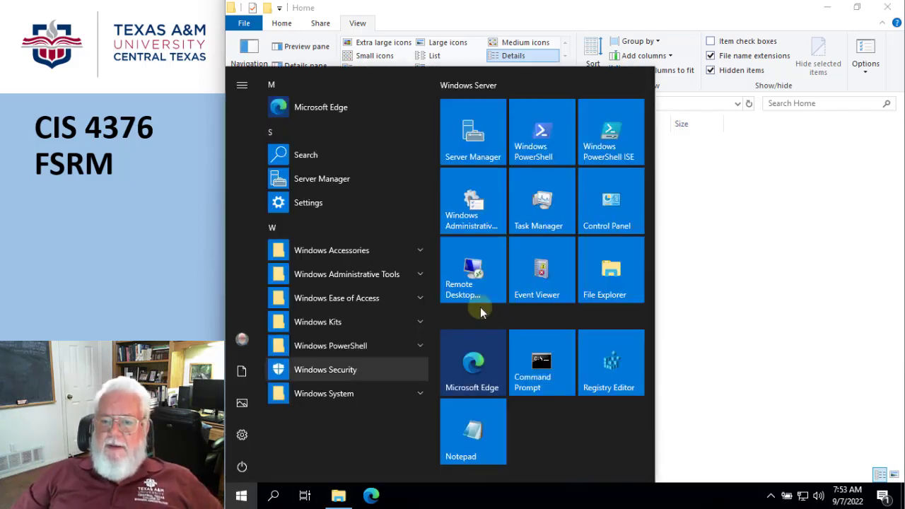
{"action": "left_click", "coordinate": [470, 138]}
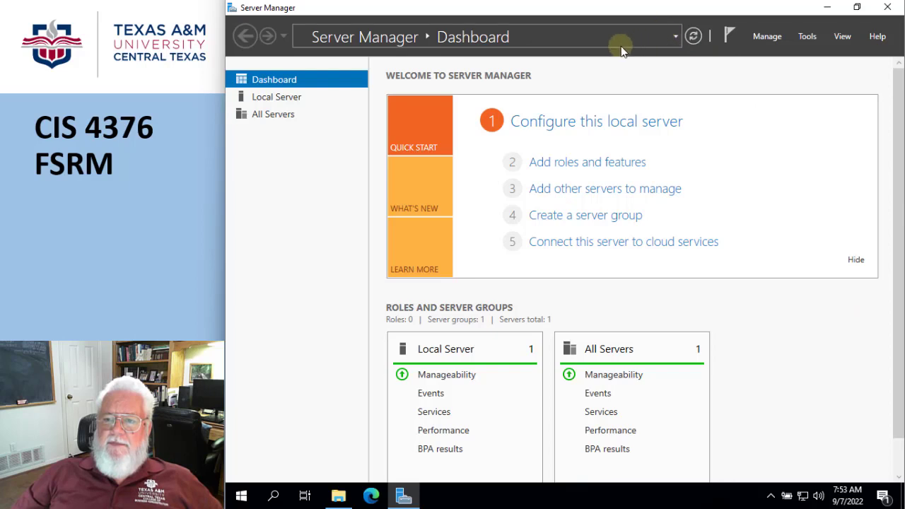
{"action": "left_click", "coordinate": [766, 37]}
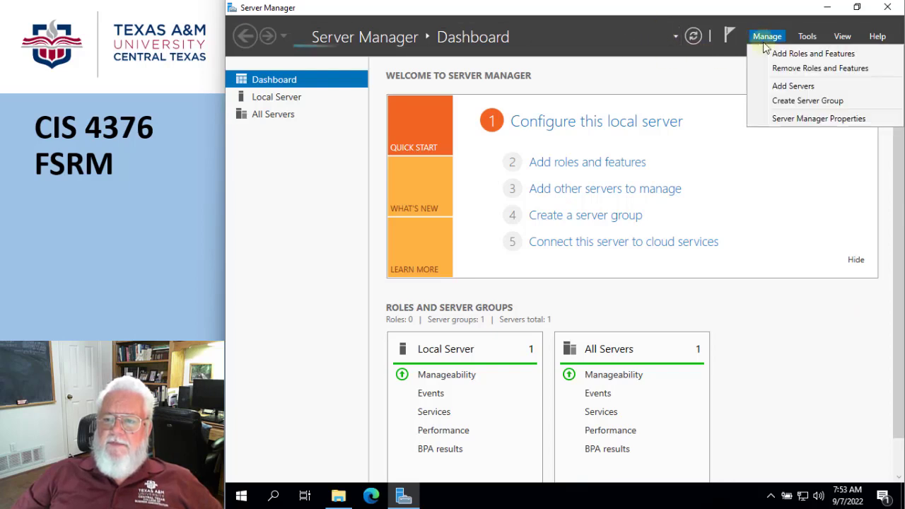
{"action": "left_click", "coordinate": [777, 54]}
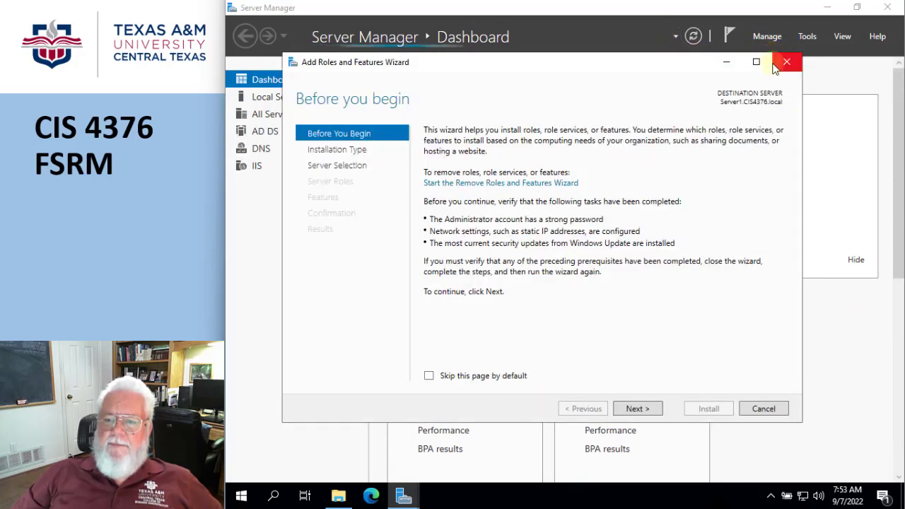
{"action": "left_click", "coordinate": [637, 409]}
{"action": "left_click", "coordinate": [639, 410]}
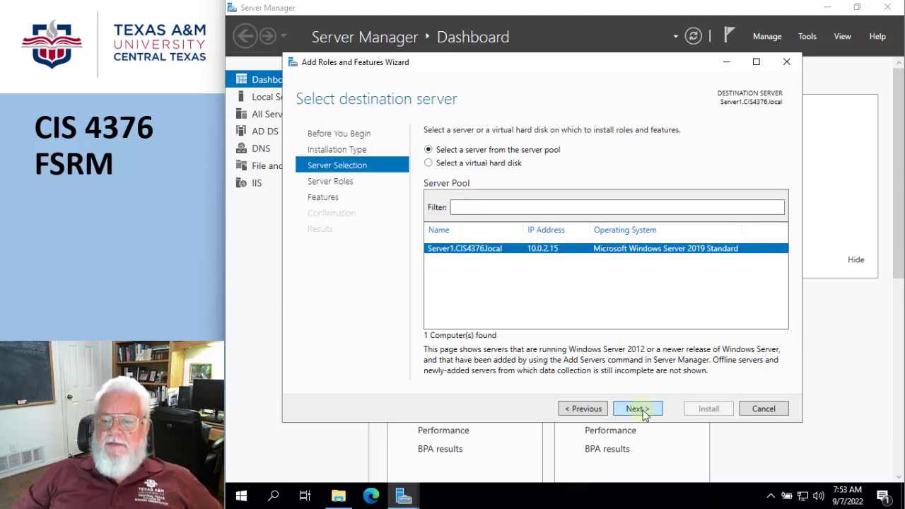
{"action": "left_click", "coordinate": [638, 409]}
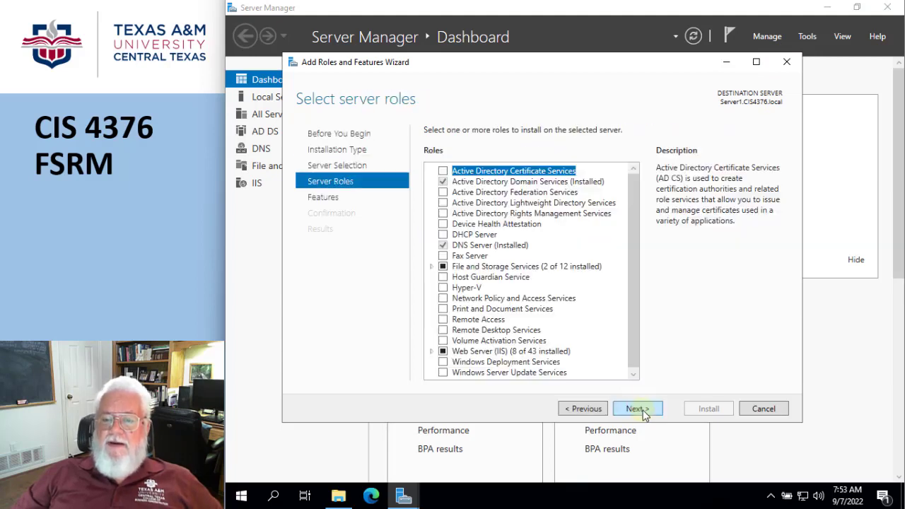
Step: Select File Server Resource Manager under File and iSCSI Services, and add its required features including the management tools
{"action": "left_click", "coordinate": [432, 267]}
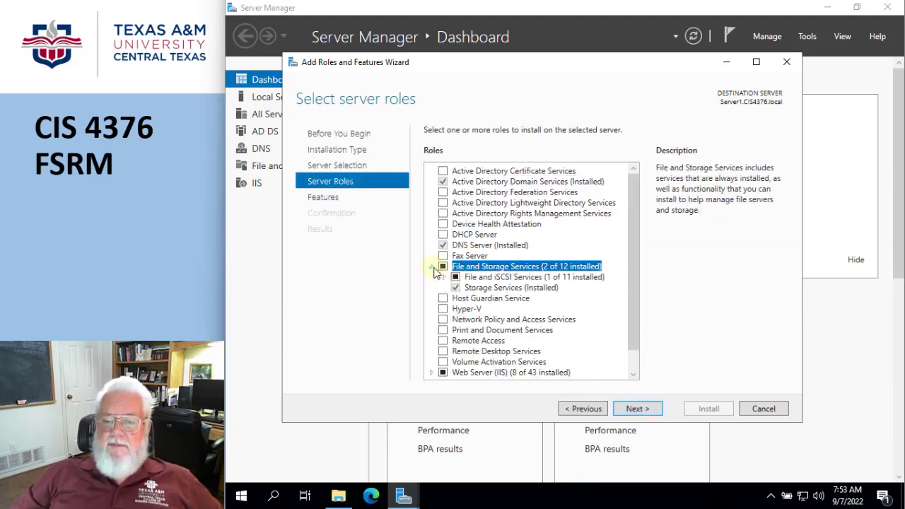
{"action": "left_click", "coordinate": [445, 278]}
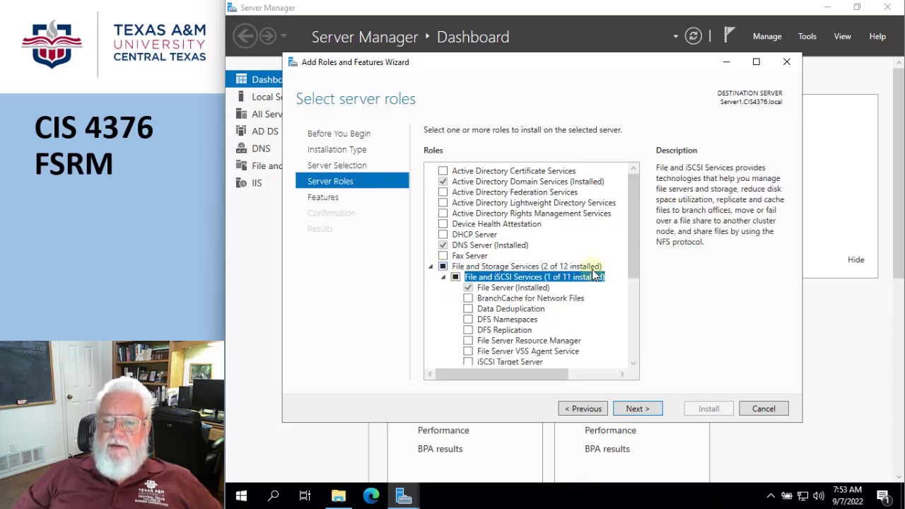
{"action": "scroll", "coordinate": [596, 276], "scroll_direction": "down", "scroll_amount": 1}
{"action": "left_click", "coordinate": [469, 310]}
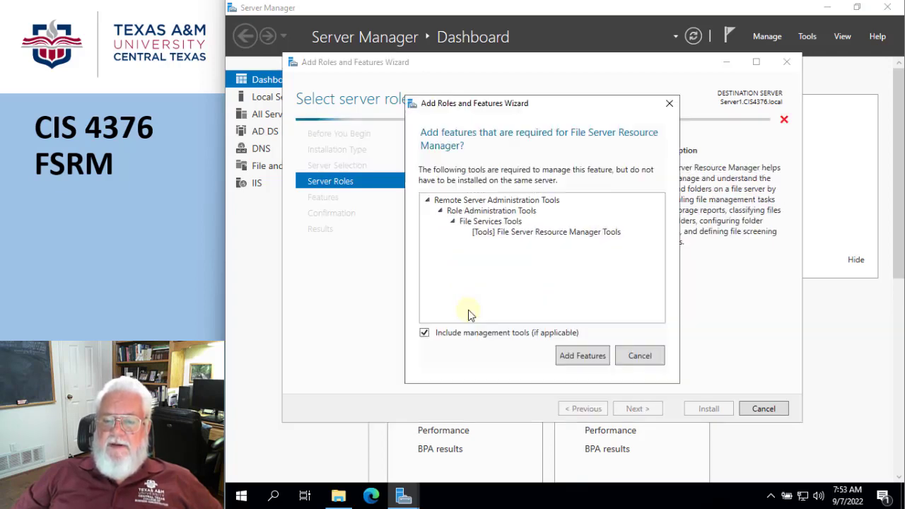
{"action": "left_click", "coordinate": [580, 358]}
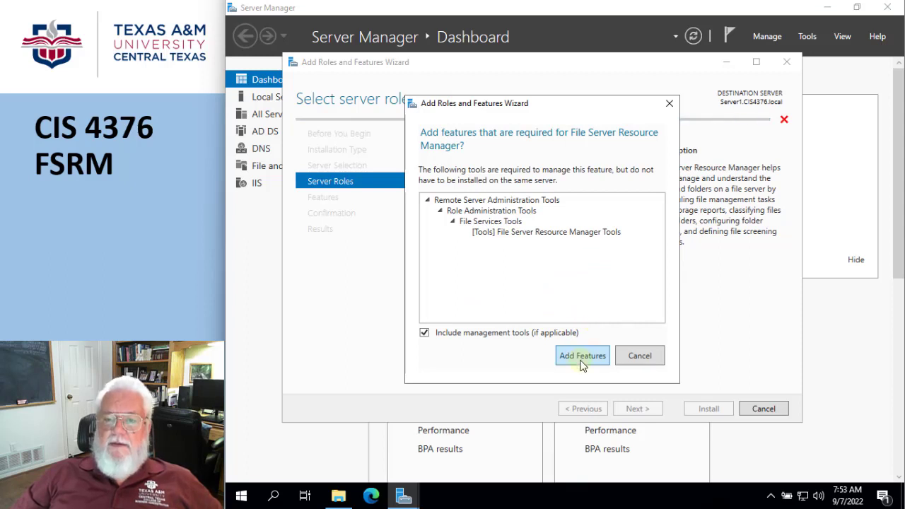
{"action": "left_click", "coordinate": [583, 358]}
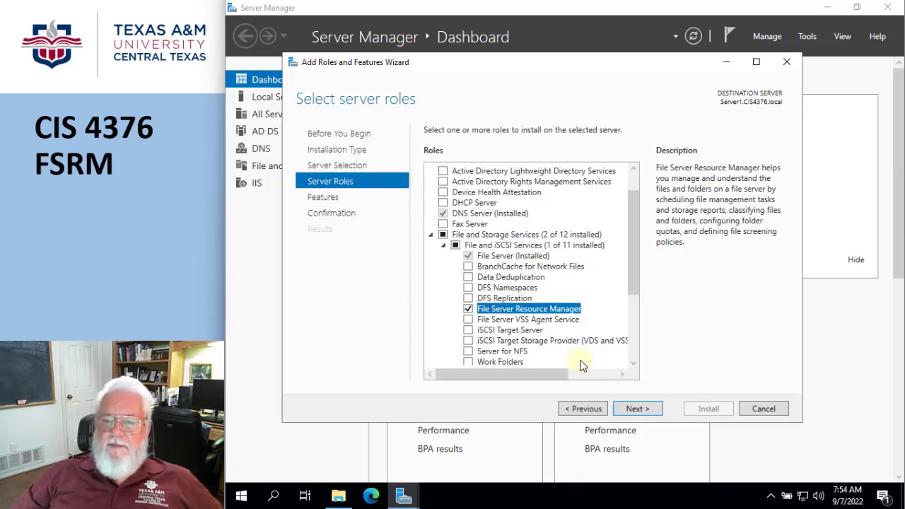
Step: Keep the feature selection as it is and install File Server Resource Manager with its tools
{"action": "left_click", "coordinate": [651, 409]}
{"action": "left_click", "coordinate": [651, 411]}
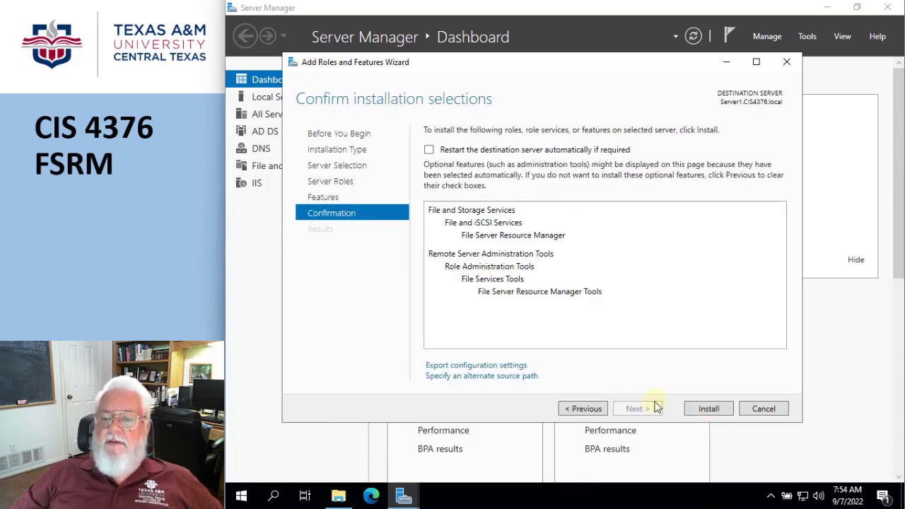
{"action": "left_click", "coordinate": [704, 411]}
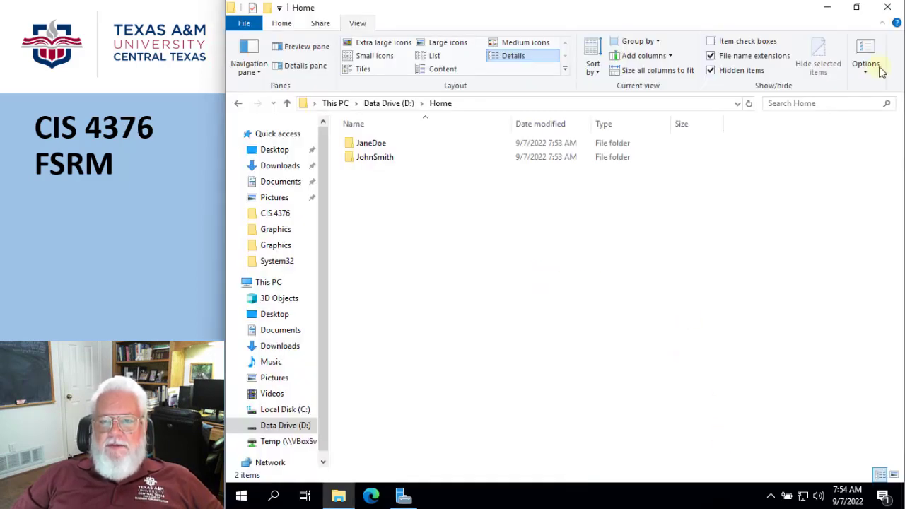
Step: Close the File Explorer window and open File and Storage Services in Server Manager
{"action": "left_click", "coordinate": [888, 7]}
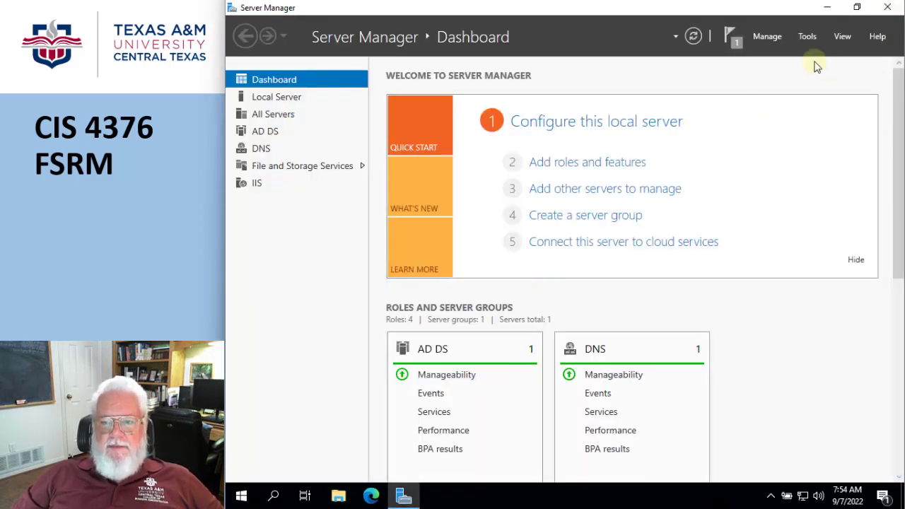
{"action": "left_click", "coordinate": [363, 166]}
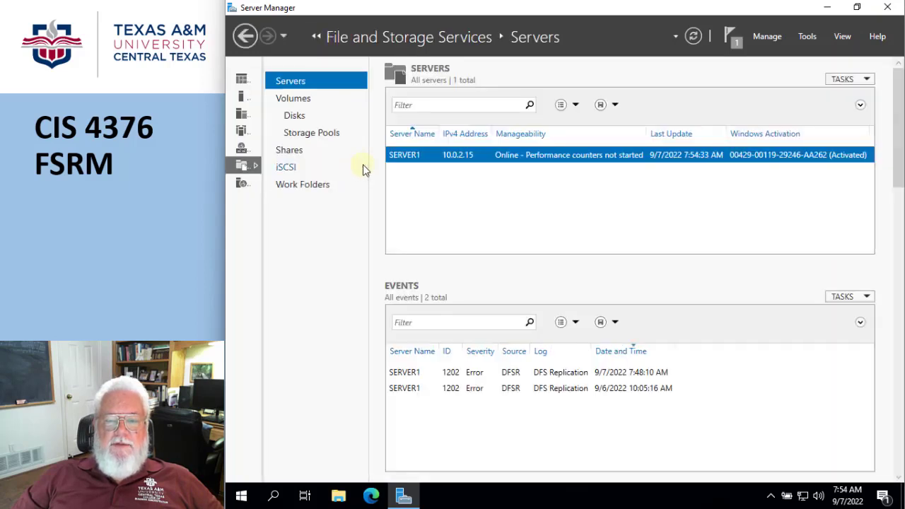
Step: Close Server Manager and open File Server Resource Manager from the Windows Administrative Tools
{"action": "left_click", "coordinate": [889, 7]}
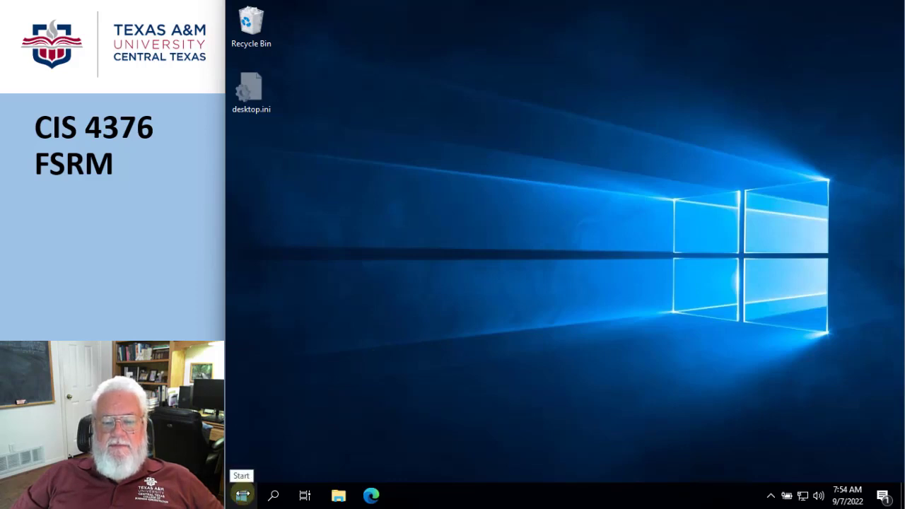
{"action": "left_click", "coordinate": [242, 494]}
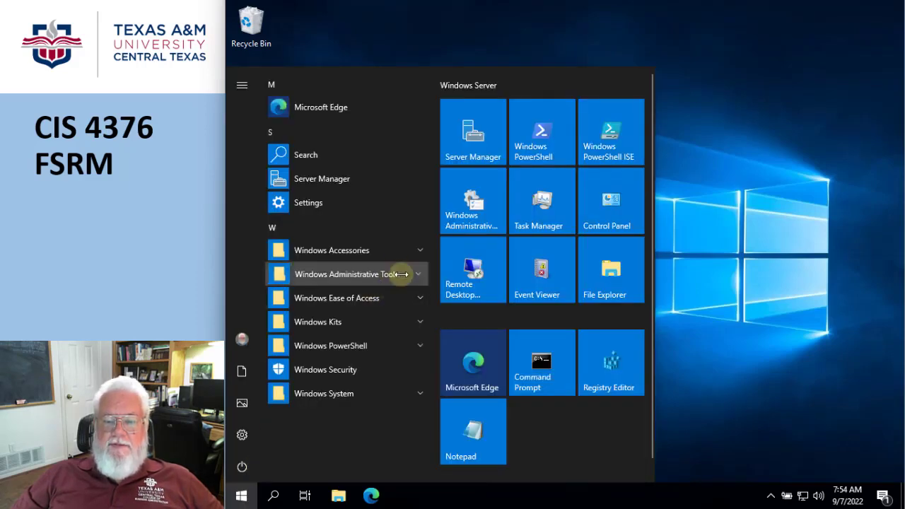
{"action": "left_click", "coordinate": [401, 274]}
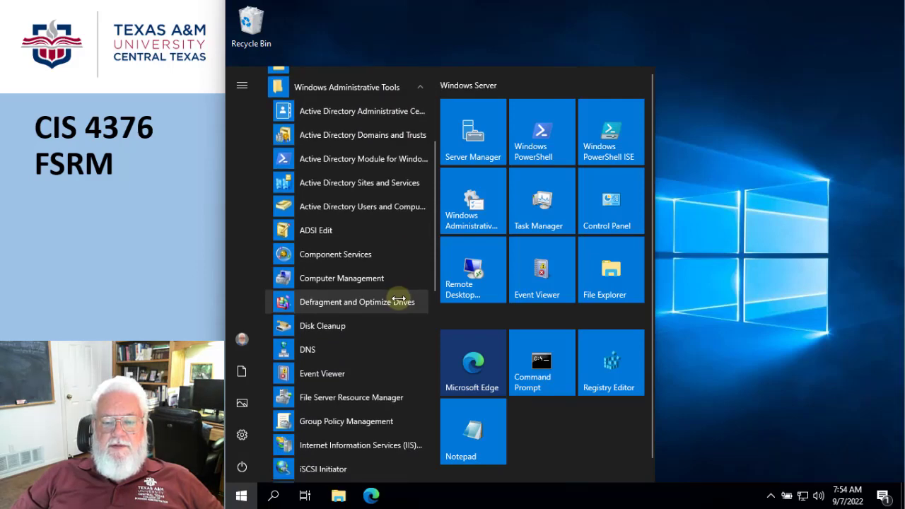
{"action": "left_click", "coordinate": [337, 399]}
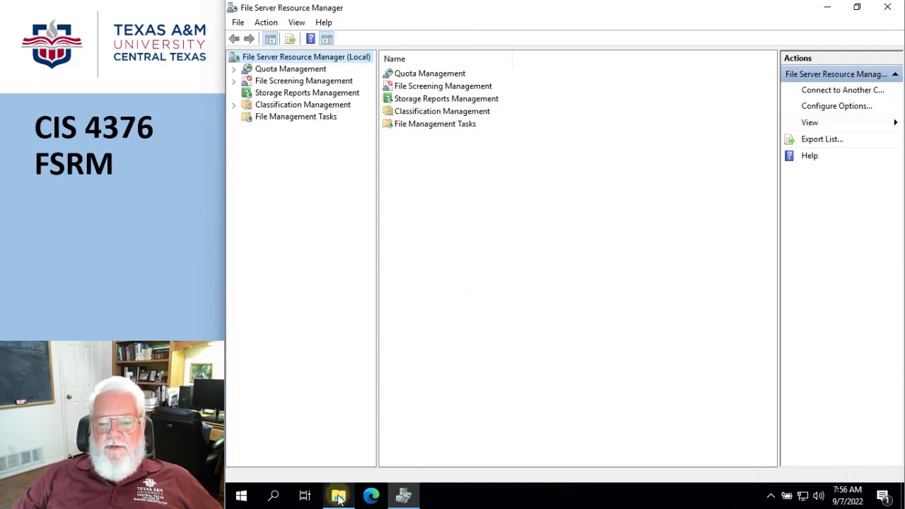
Step: Examine the classification properties of Hello.txt in C:\Shared, close them unchanged and return to File Server Resource Manager
{"action": "mouse_move", "coordinate": [338, 499]}
{"action": "left_click", "coordinate": [362, 453]}
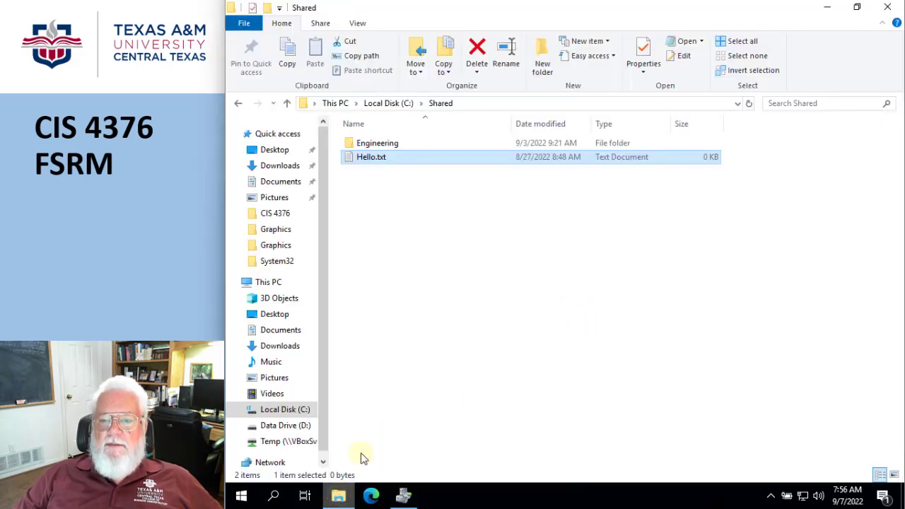
{"action": "right_click", "coordinate": [382, 160]}
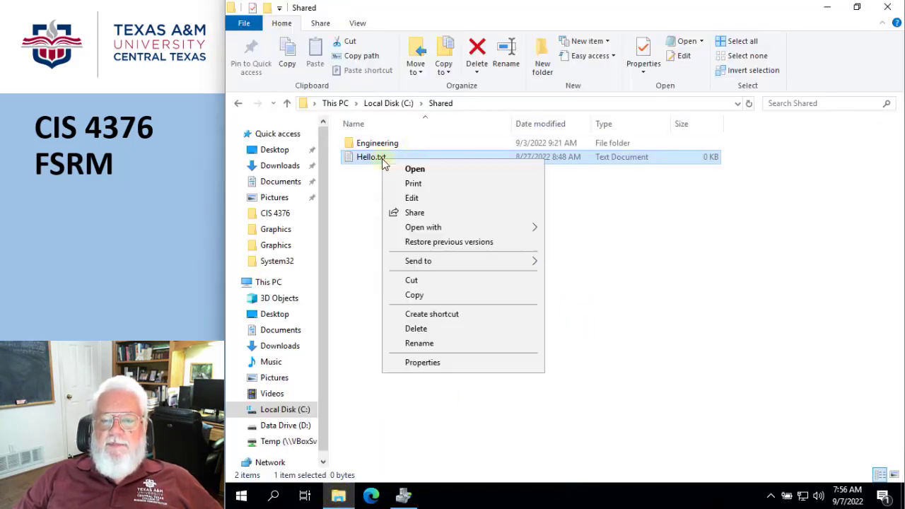
{"action": "left_click", "coordinate": [414, 368]}
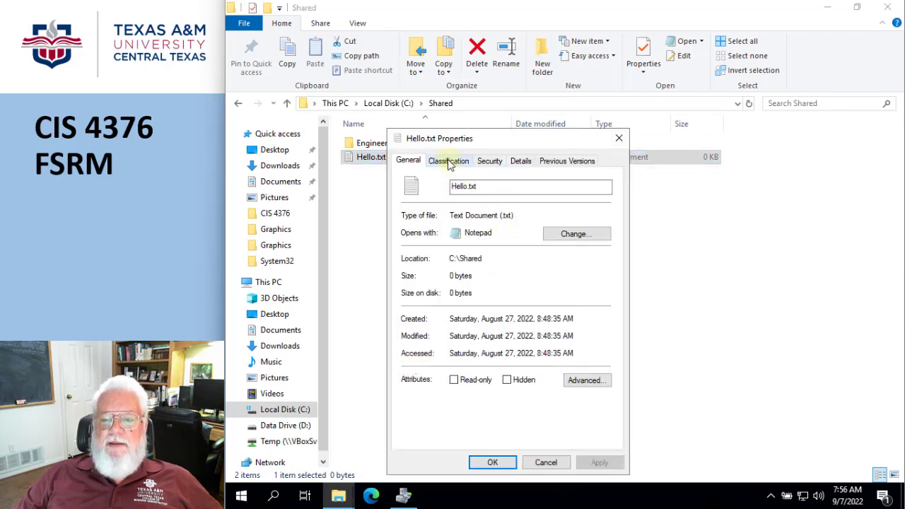
{"action": "left_click", "coordinate": [449, 162]}
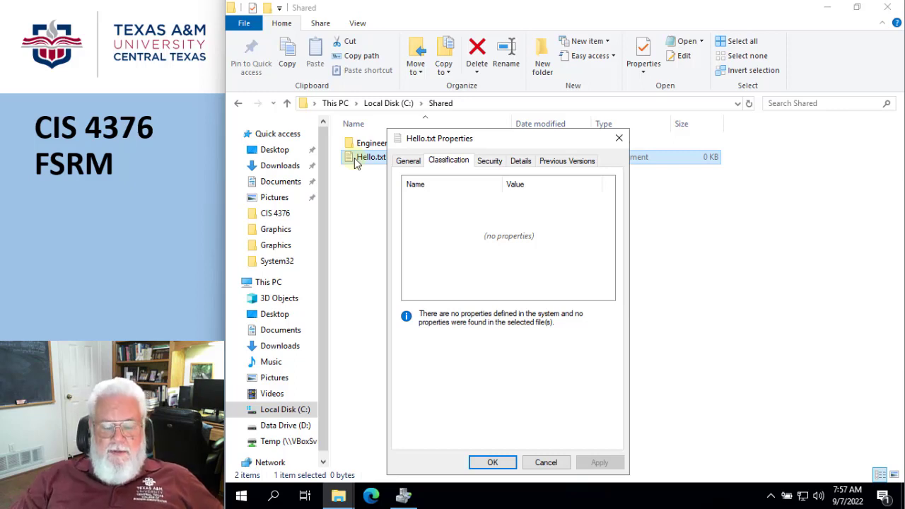
{"action": "left_click", "coordinate": [546, 463]}
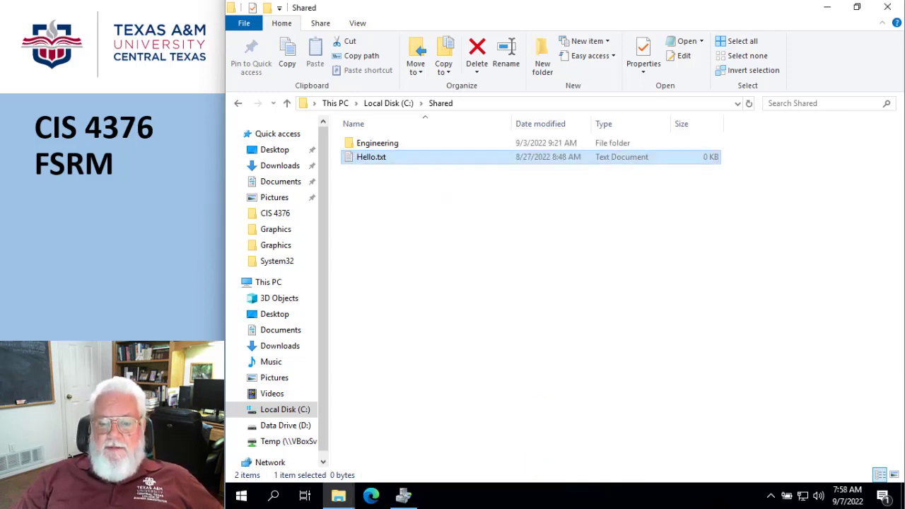
{"action": "left_click", "coordinate": [403, 495]}
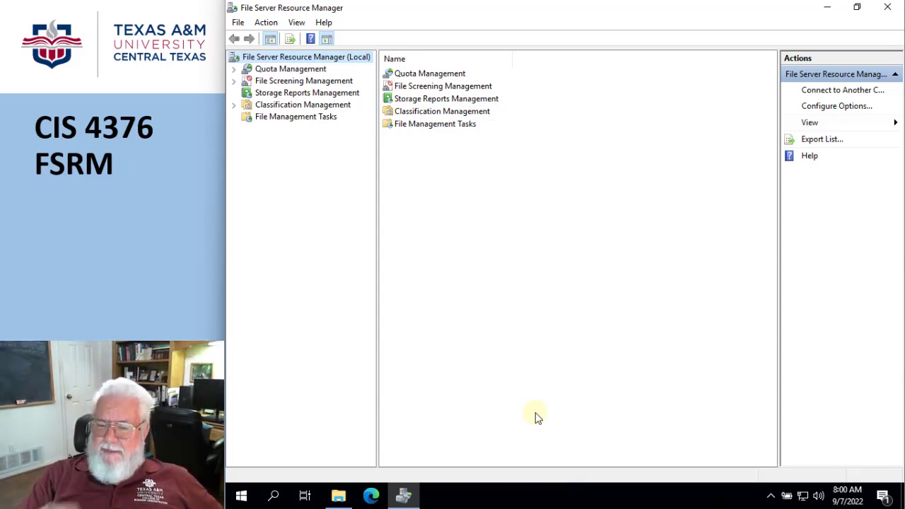
Step: Switch to File Explorer and view the contents of the second user's folder inside Home on Data Drive (D:)
{"action": "left_click", "coordinate": [338, 497]}
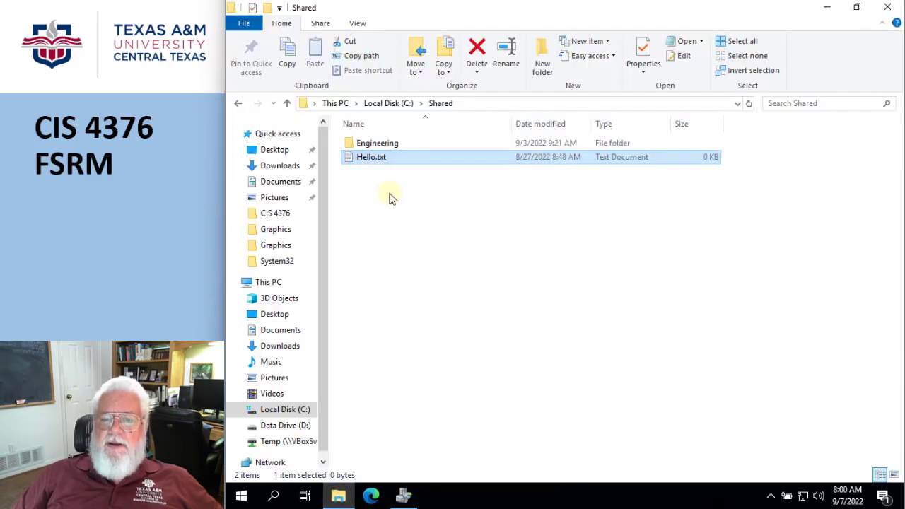
{"action": "left_click", "coordinate": [298, 429]}
{"action": "double_click", "coordinate": [370, 157]}
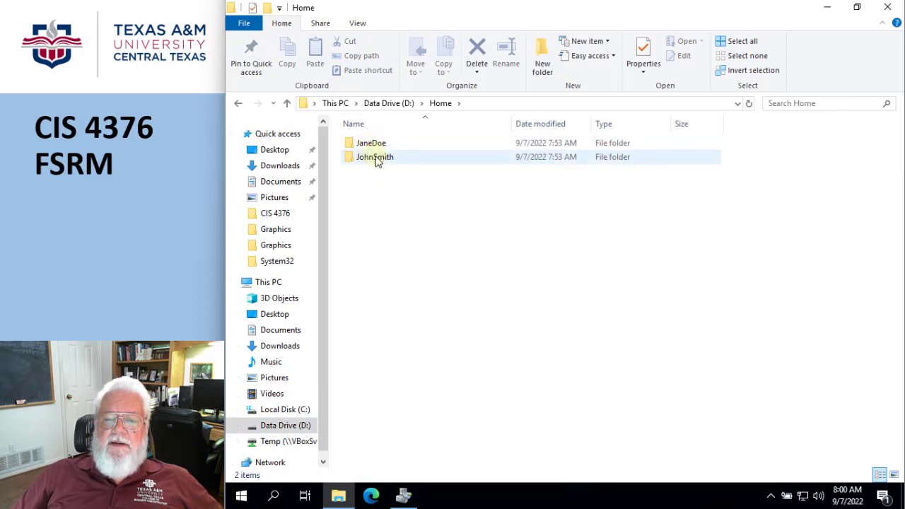
{"action": "double_click", "coordinate": [377, 159]}
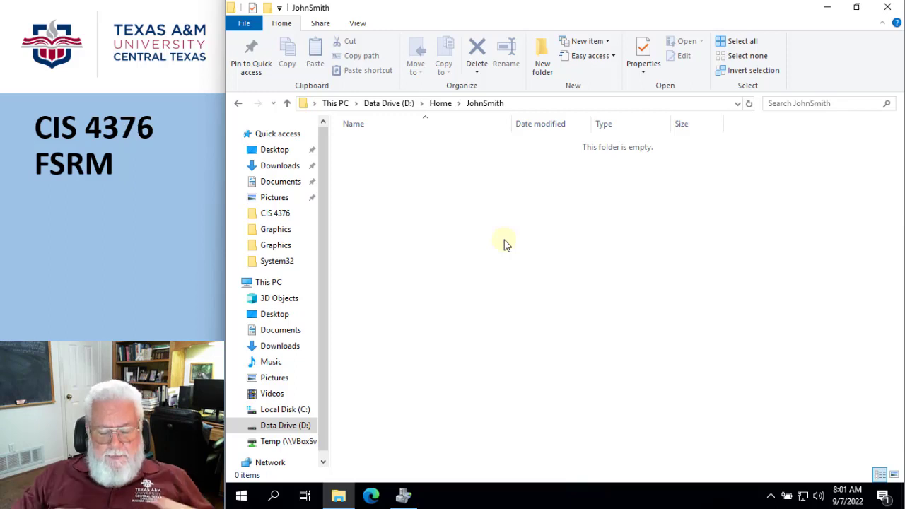
Step: Switch to File Server Resource Manager and start creating a quota in Quotas under Quota Management
{"action": "left_click", "coordinate": [403, 496]}
{"action": "left_click", "coordinate": [283, 70]}
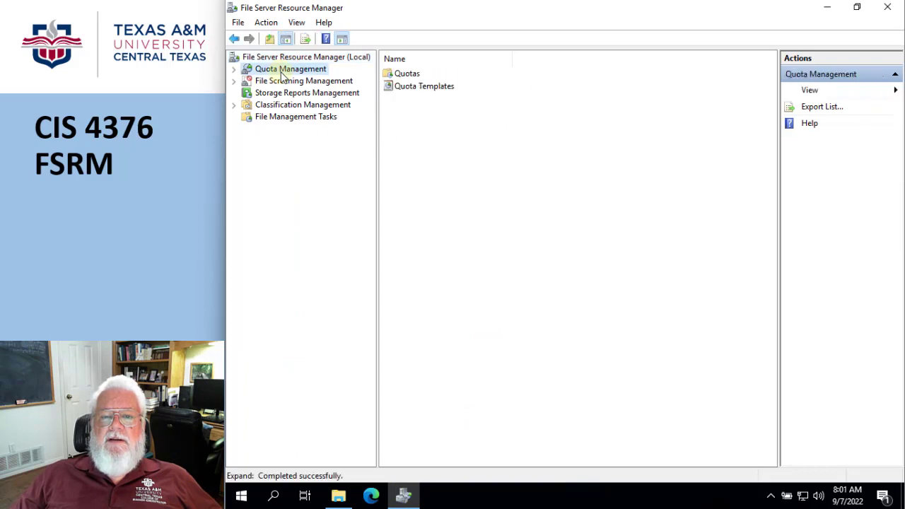
{"action": "right_click", "coordinate": [281, 72]}
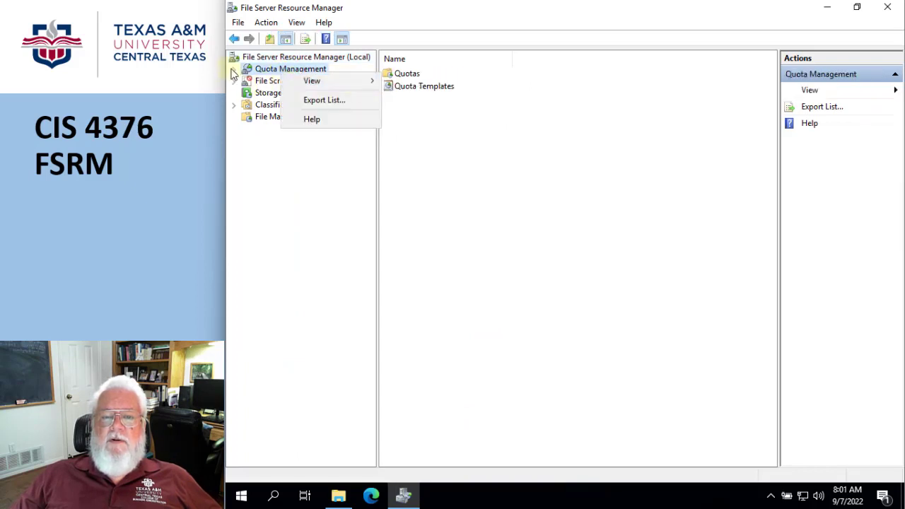
{"action": "left_click", "coordinate": [234, 70]}
{"action": "left_click", "coordinate": [280, 81]}
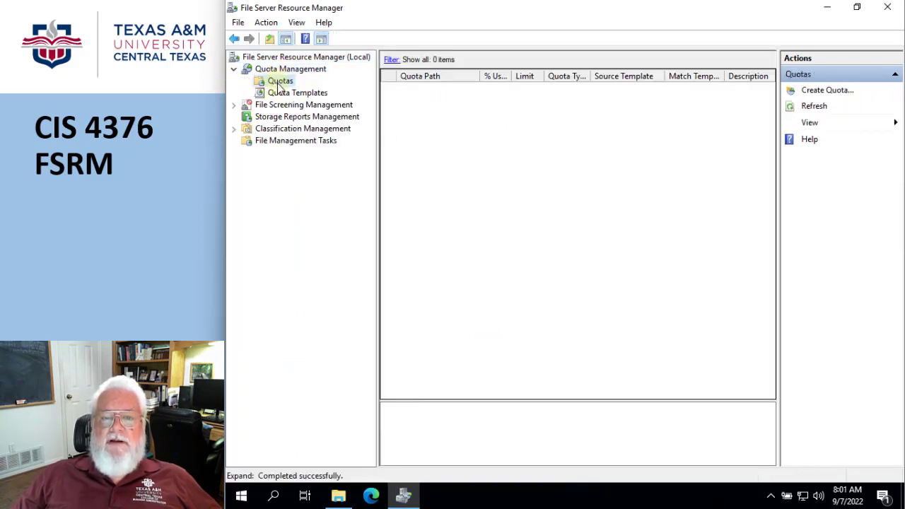
{"action": "right_click", "coordinate": [286, 85]}
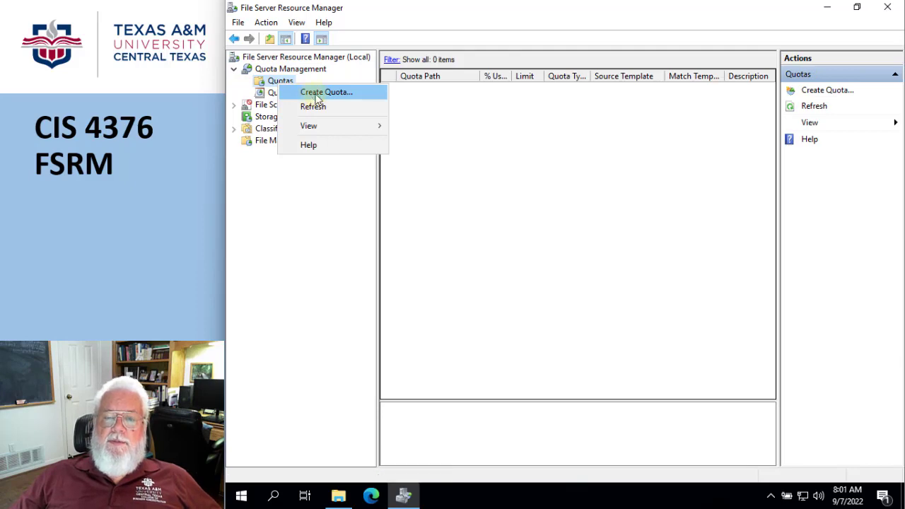